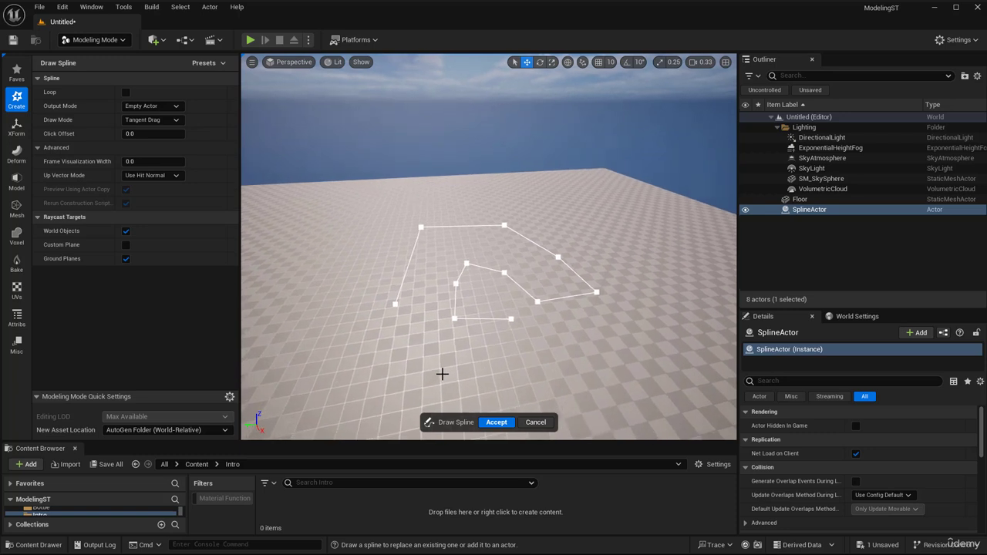
- Extend the spline in progress with two curved points on the floor using tangent dragging, and discard the drawing
left_click_drag(442, 374, 372, 369)
left_click_drag(339, 337, 347, 244)
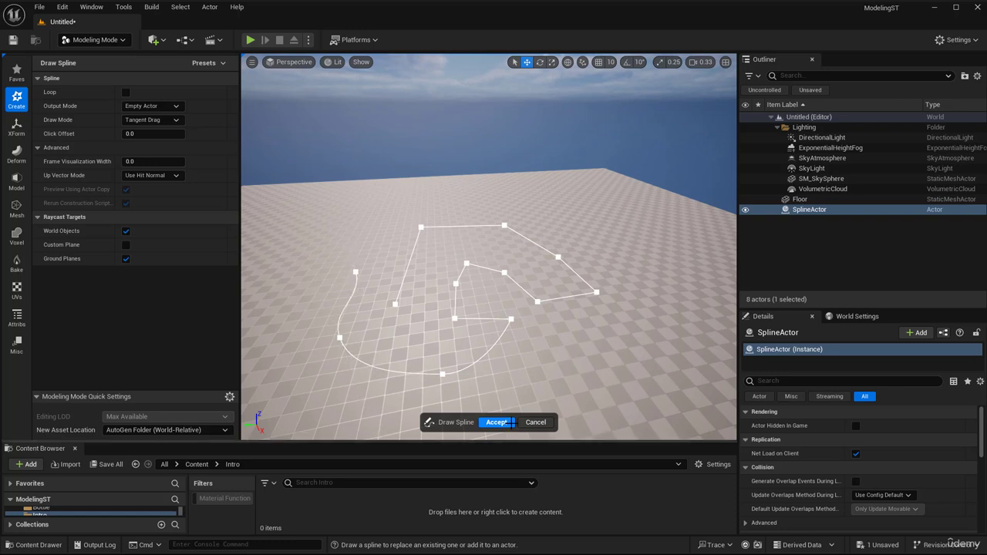
left_click(536, 422)
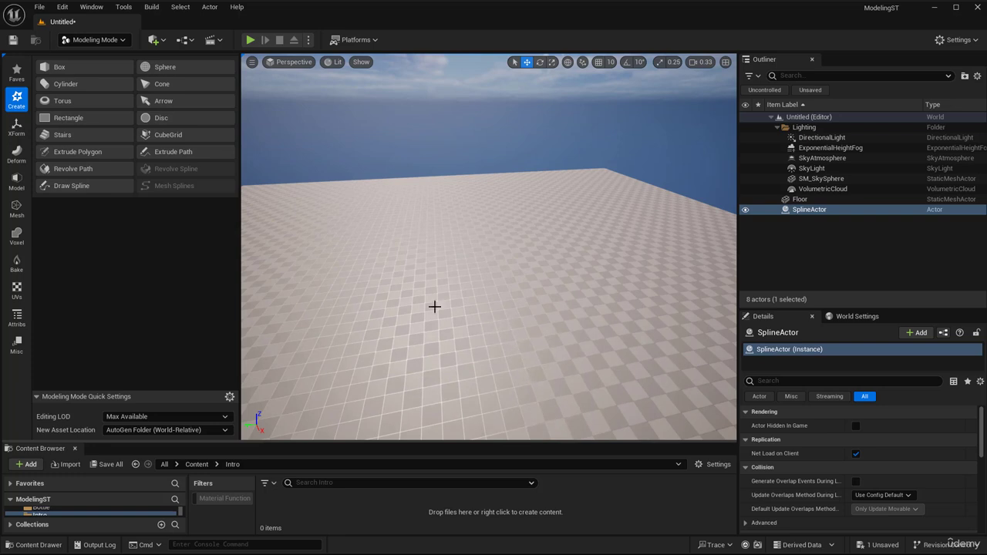
- Start a new spline with the Custom Plane raycast target enabled and tilt the plane about 23 degrees from the floor
left_click(72, 185)
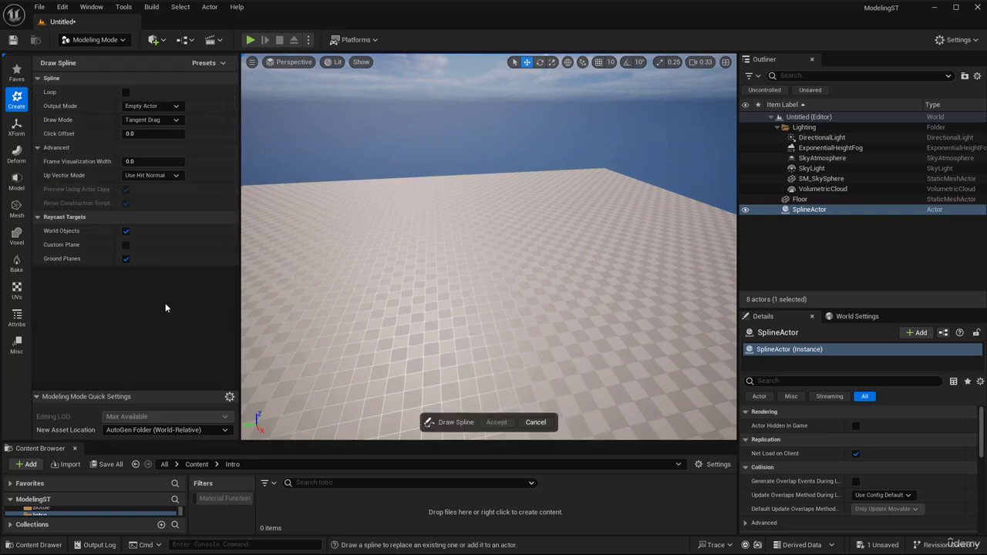
left_click(125, 245)
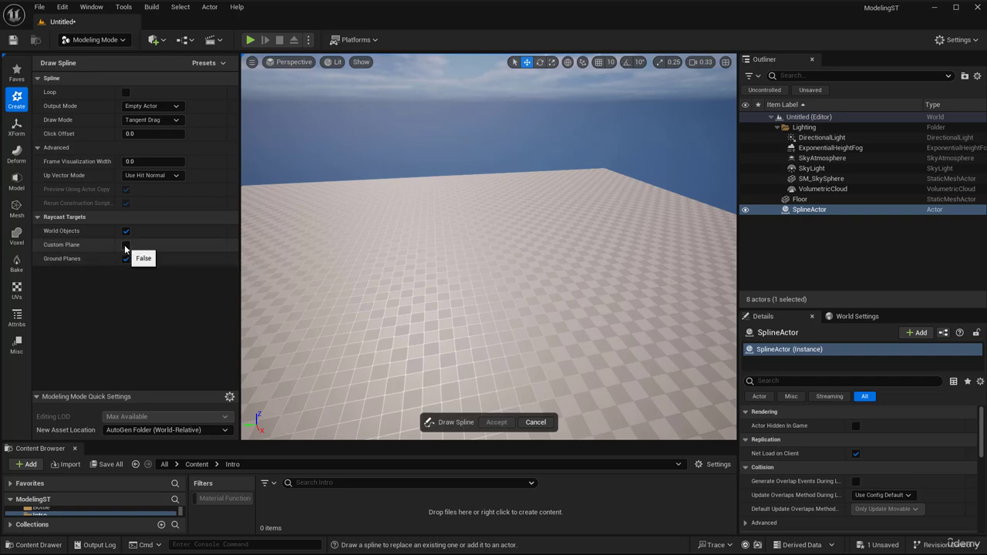
right_click_drag(407, 309, 377, 298)
right_click_drag(470, 305, 489, 276)
left_click_drag(488, 276, 467, 242)
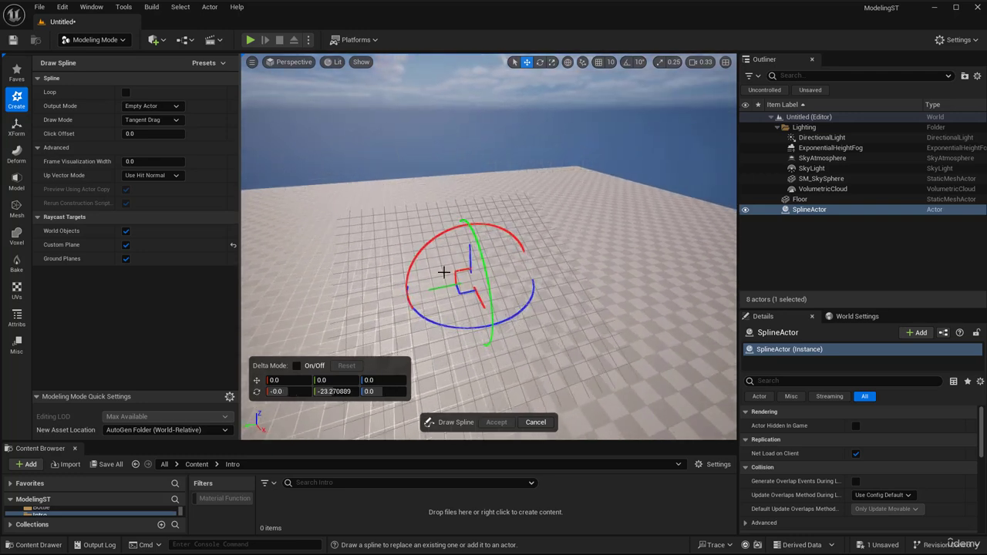
- Draw an open, curved seven-point spline around the gizmo on the tilted custom plane and accept it
right_click_drag(444, 272, 406, 267)
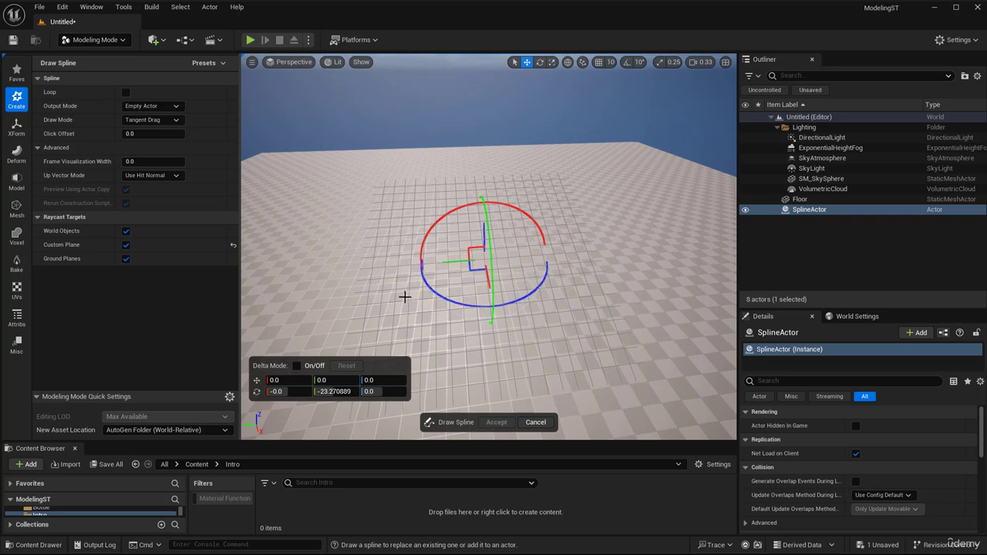
left_click(399, 302)
left_click_drag(400, 232, 408, 222)
left_click_drag(448, 193, 484, 190)
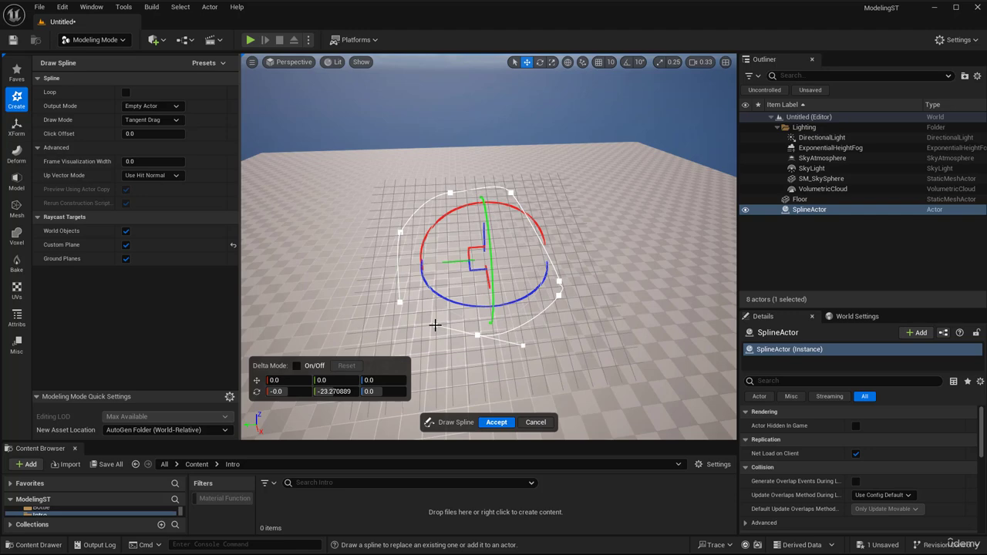
left_click(496, 422)
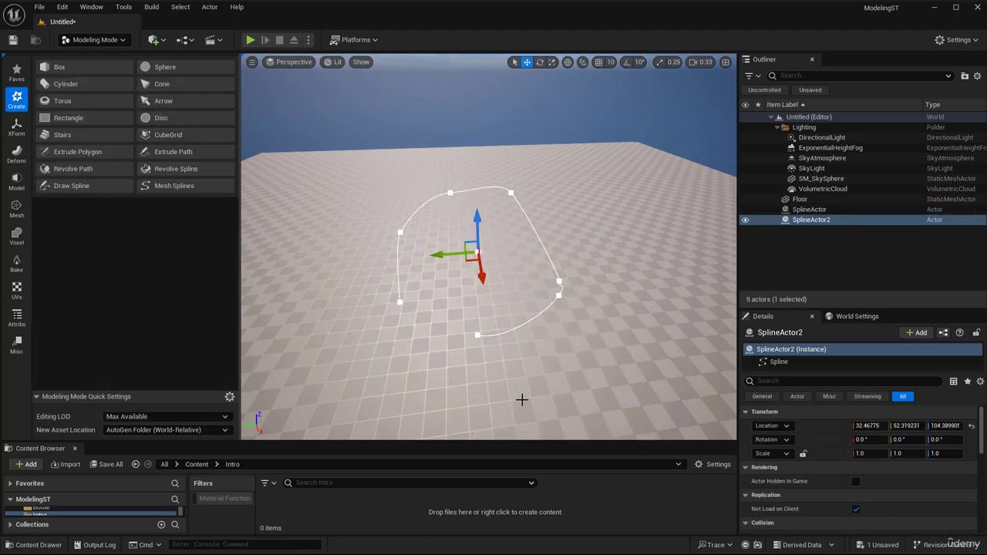
- Examine the accepted spline from the side to check how it slopes relative to the floor
right_click_drag(522, 400, 418, 317)
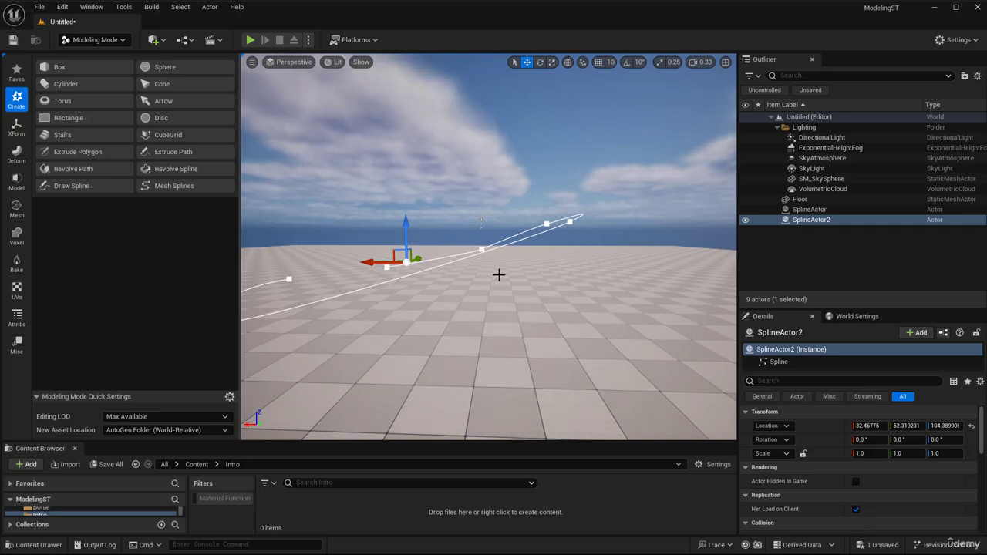
right_click_drag(499, 275, 497, 266)
left_click(489, 247)
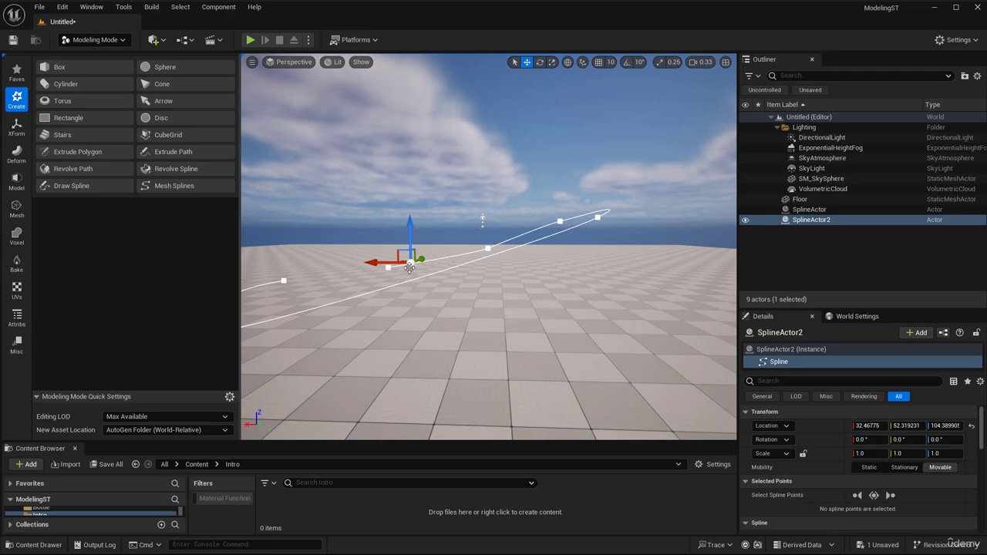
middle_click_drag(499, 248, 437, 243)
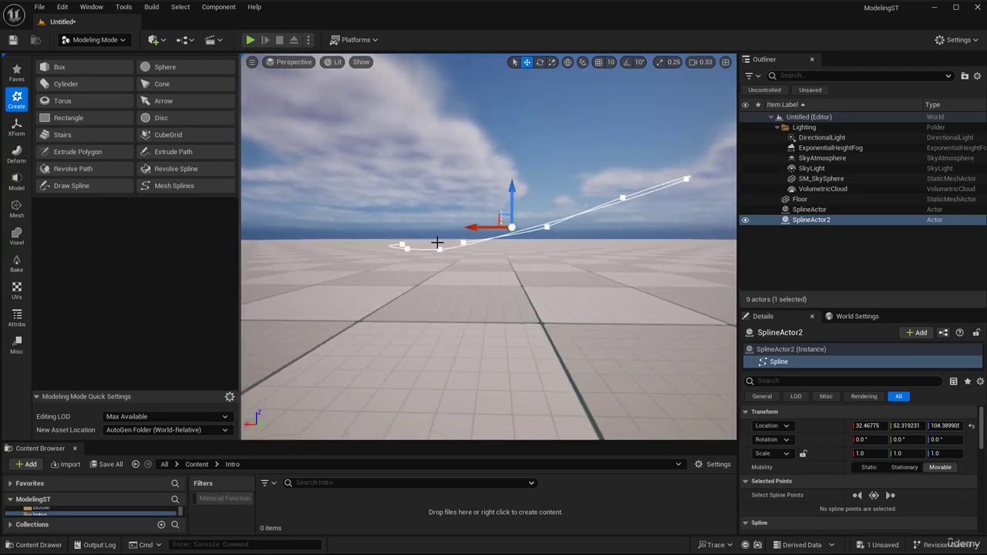
mouse_move(417, 230)
right_mouse_down()
mouse_move(467, 278)
mouse_move(522, 244)
right_mouse_up()
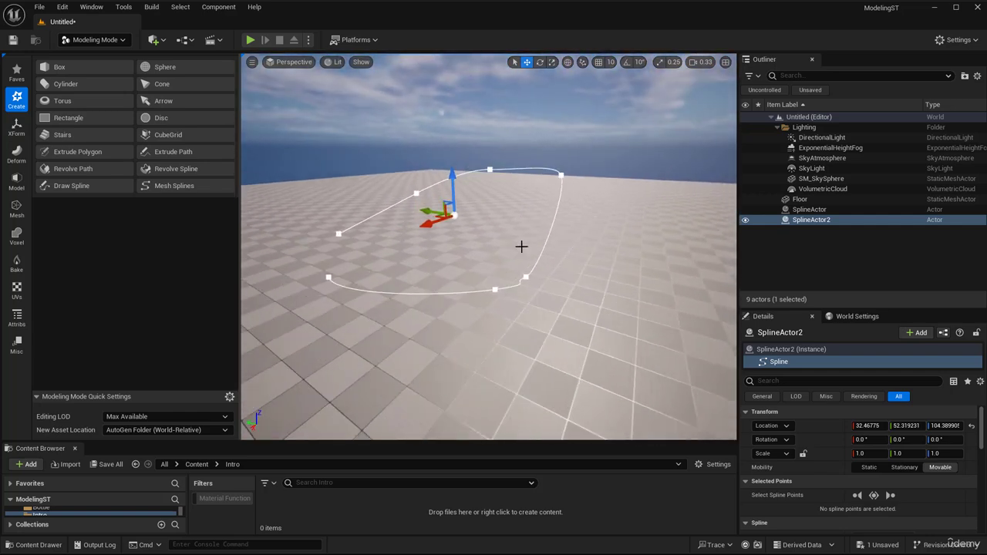
- Try Draw Spline with an upright custom plane and the World Objects raycast target turned off, and cancel the tool
left_click(105, 188)
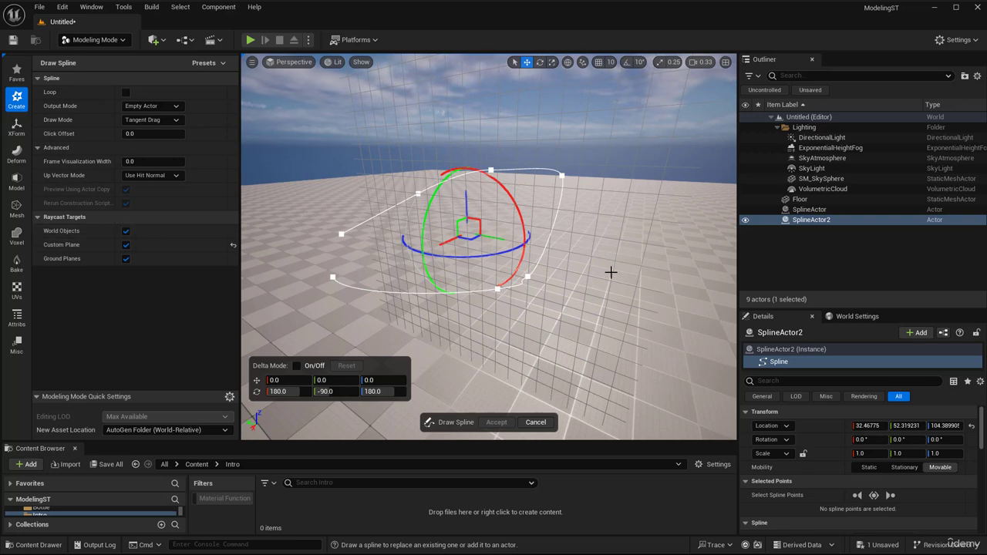
right_click_drag(630, 323, 589, 322)
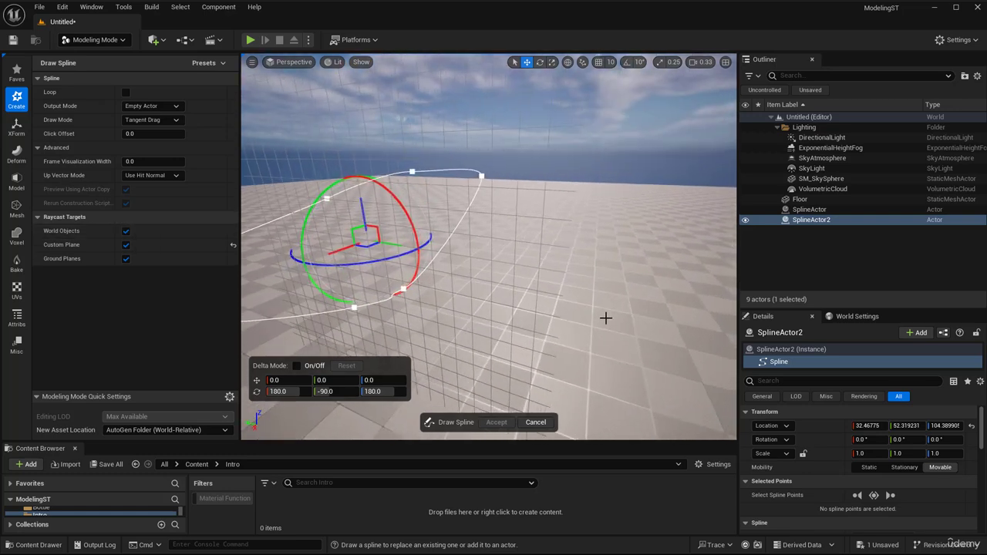
right_click_drag(361, 295, 315, 296)
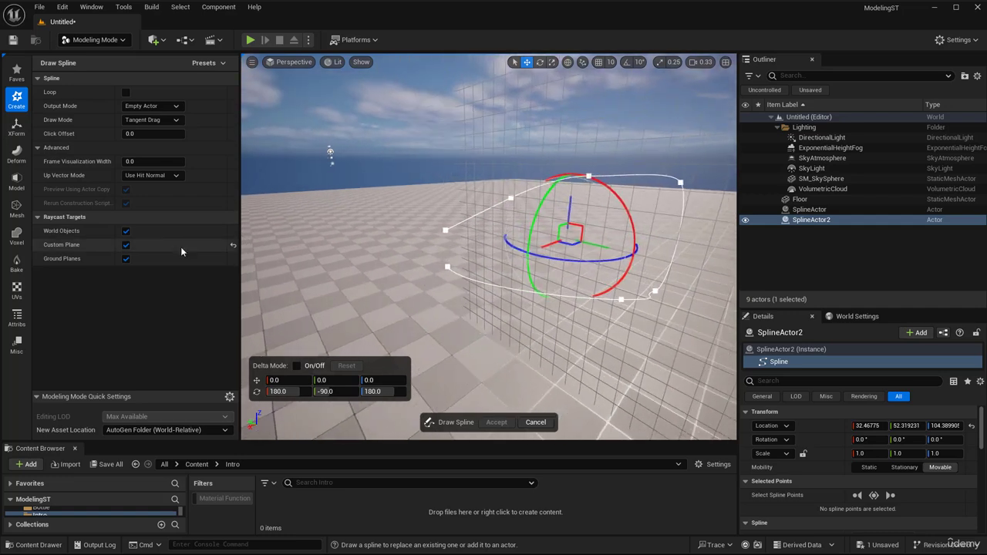
left_click(127, 232)
right_click_drag(479, 256, 546, 256)
left_click(535, 423)
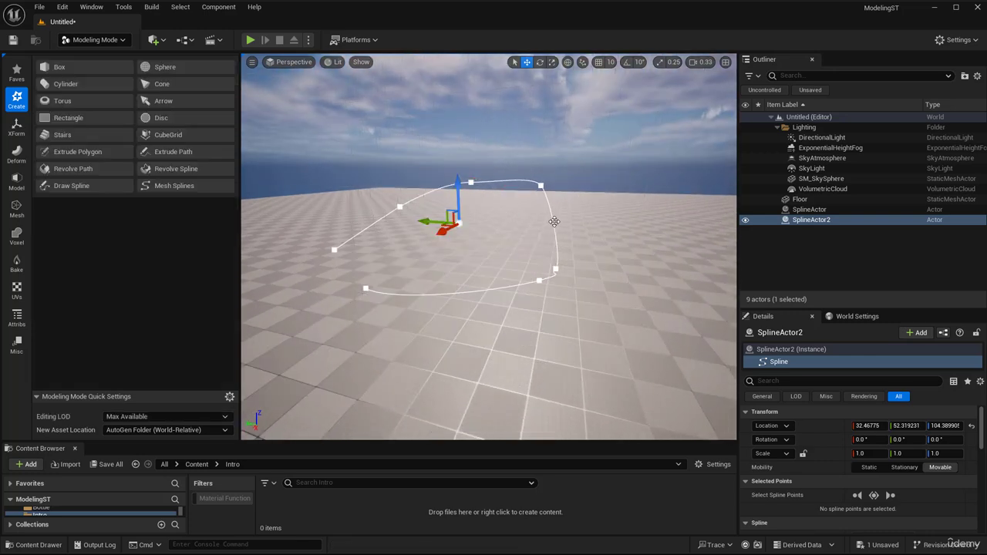
- Delete the far corner point of the spline, and delete the whole SplineActor2 from the level
left_click(541, 186)
key("Delete")
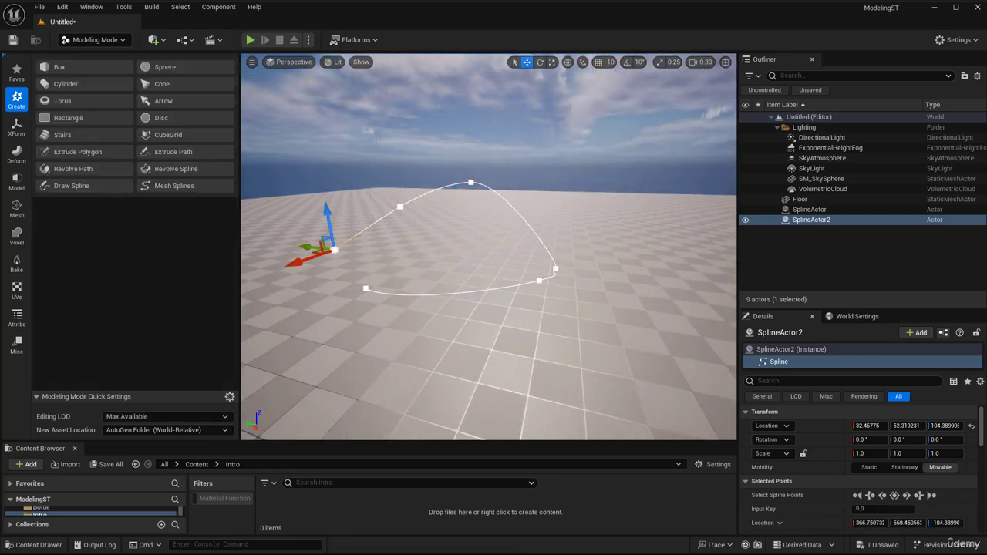
left_click(812, 220)
key("Delete")
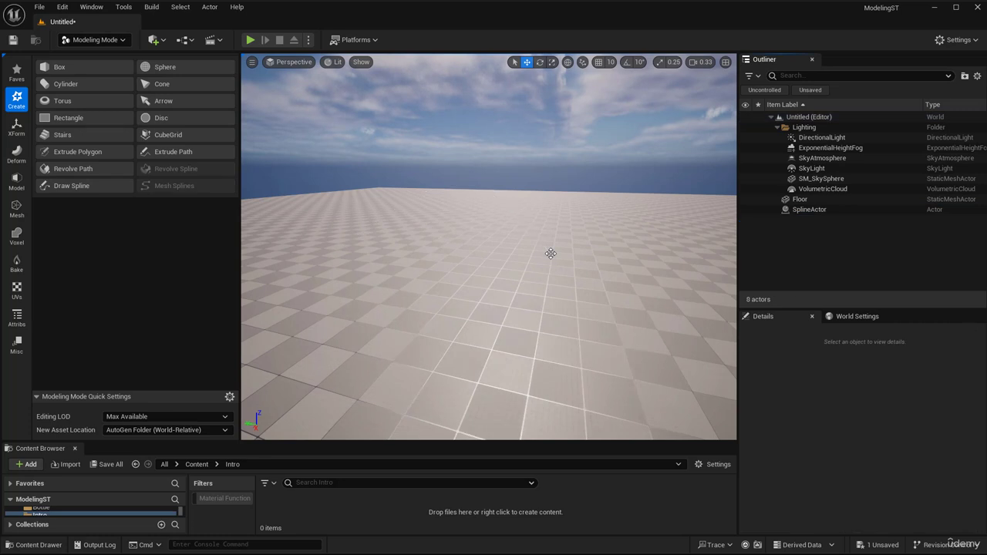
- Start a new spline with the World Objects raycast target enabled and Custom Plane disabled
left_click(77, 186)
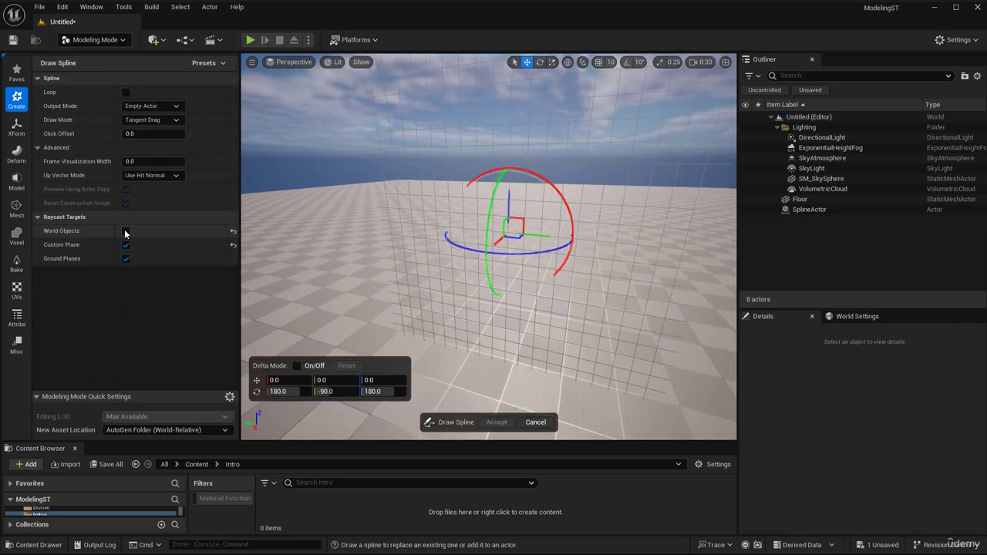
left_click(125, 232)
left_click(126, 246)
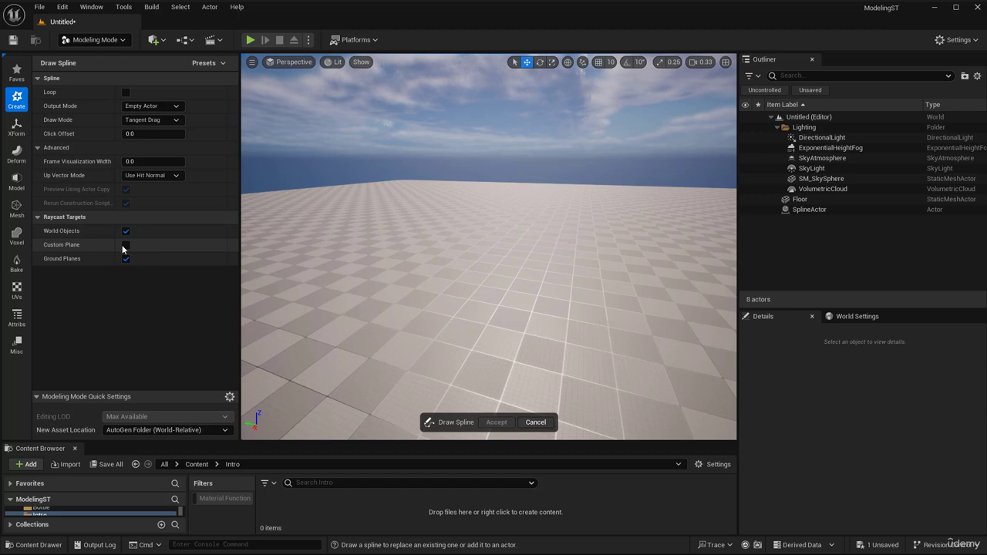
- In the Front view, draw a wavy five-point spline rising from the floor's centre and accept it
left_click(272, 61)
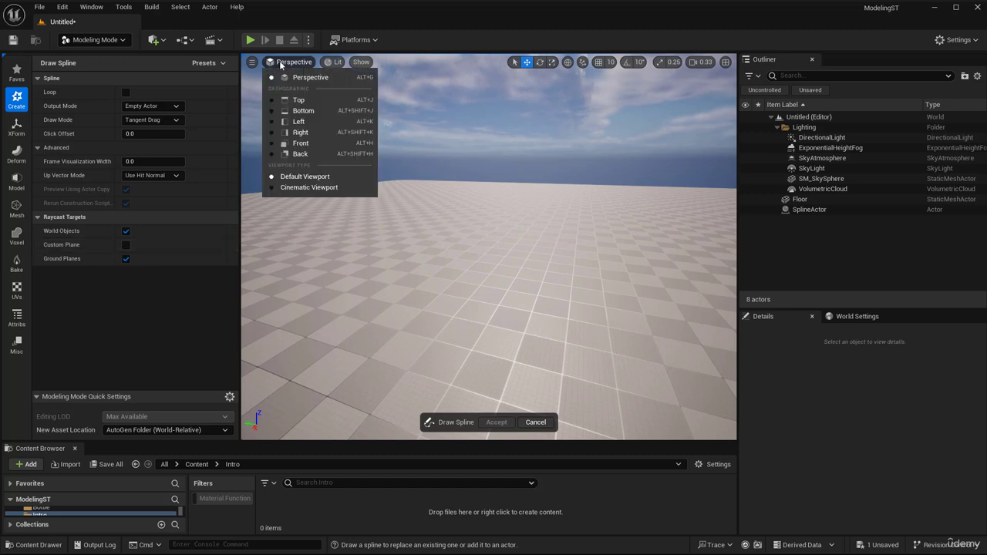
left_click(302, 138)
right_click_drag(463, 249, 425, 296)
scroll(440, 174, "down", 7)
left_click(423, 319)
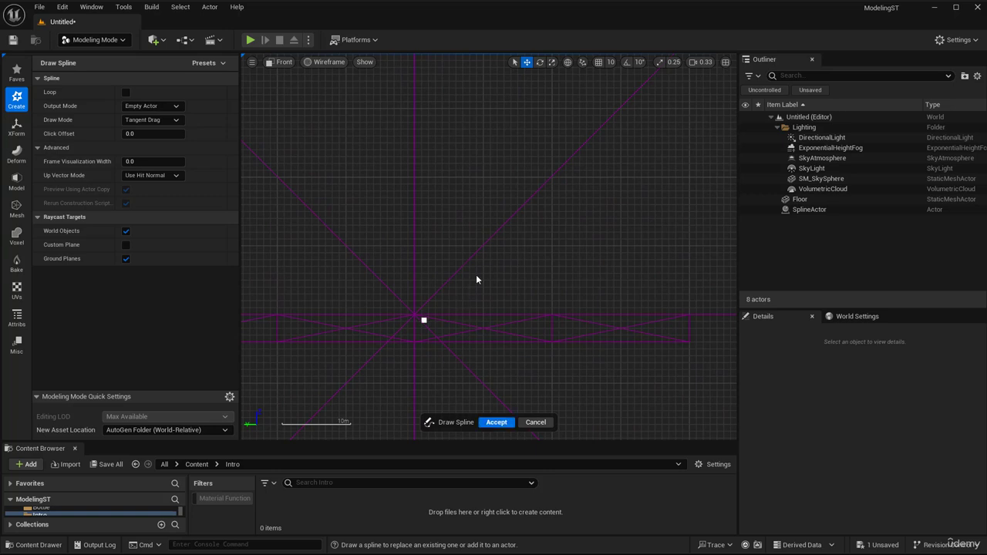
left_click_drag(478, 265, 482, 241)
left_click_drag(460, 187, 442, 158)
right_click_drag(487, 148, 491, 261)
left_click_drag(452, 210, 459, 177)
right_click_drag(507, 245, 514, 168)
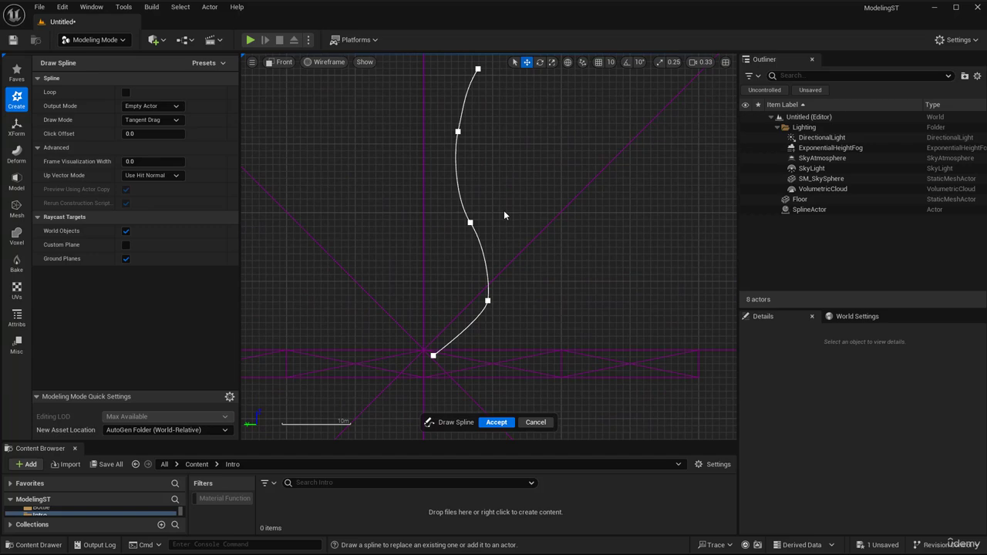
left_click(496, 422)
- Return to the Perspective view, restart Draw Spline with World Objects turned off, and place a test point along the upright spline
left_click(282, 62)
left_click(308, 81)
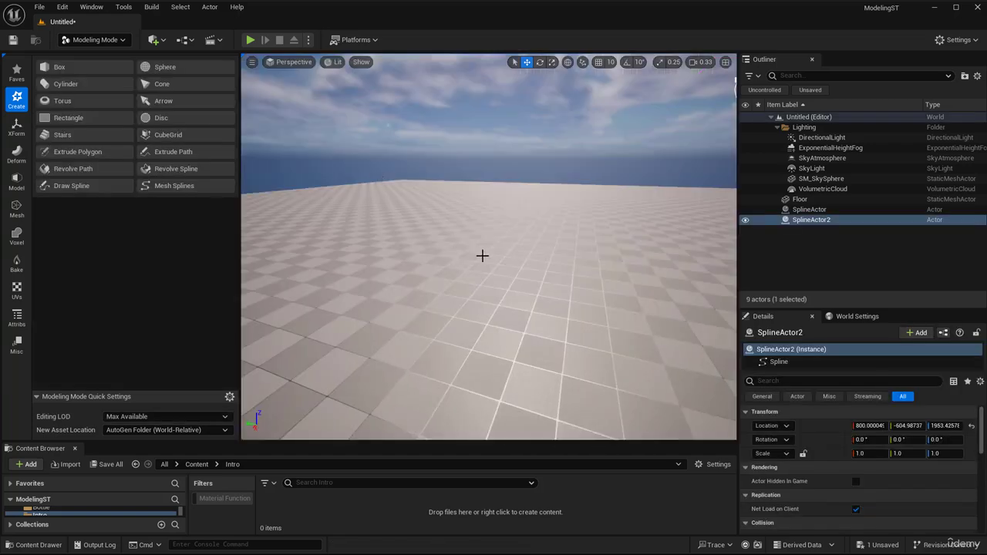
mouse_move(478, 250)
right_mouse_down()
mouse_move(386, 232)
mouse_move(447, 260)
mouse_move(493, 264)
mouse_move(424, 245)
mouse_move(378, 250)
right_mouse_up()
left_click(71, 185)
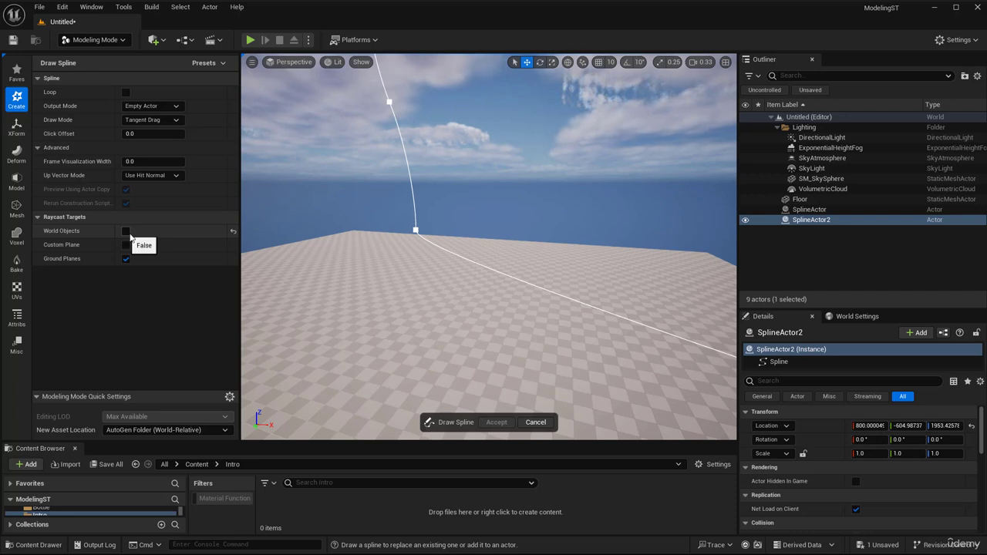
left_click(412, 198)
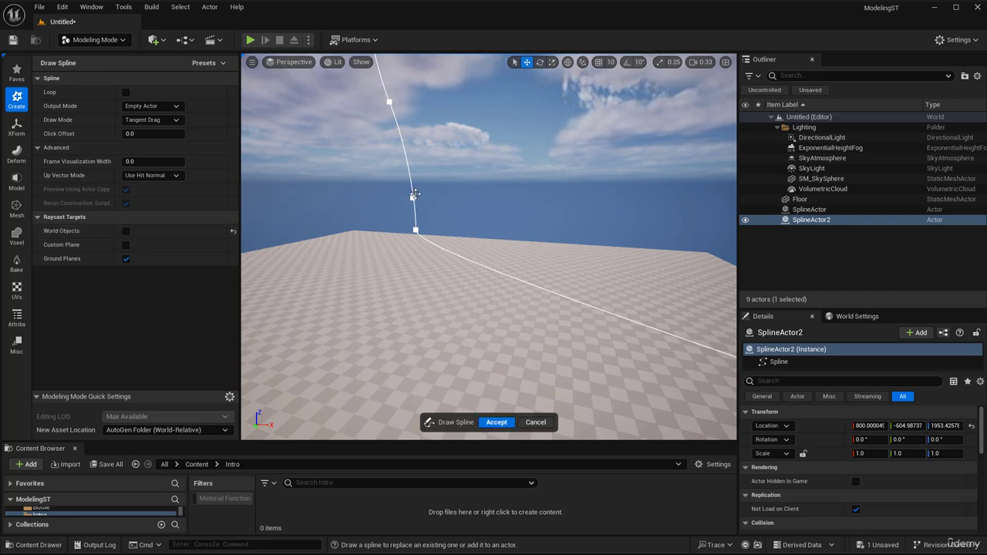
- Cancel the spline in progress and delete both SplineActor and SplineActor2 from the level
left_click(813, 220)
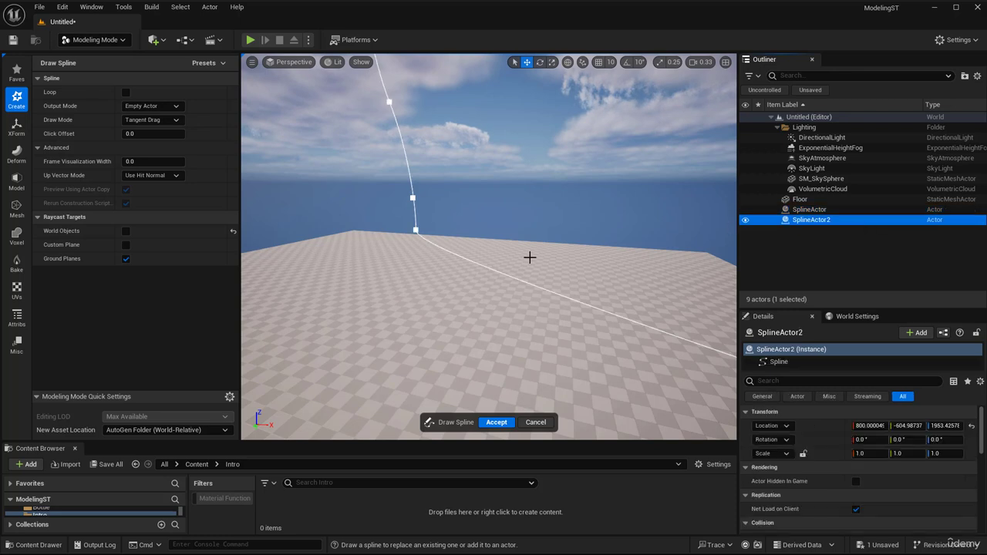
key("Delete")
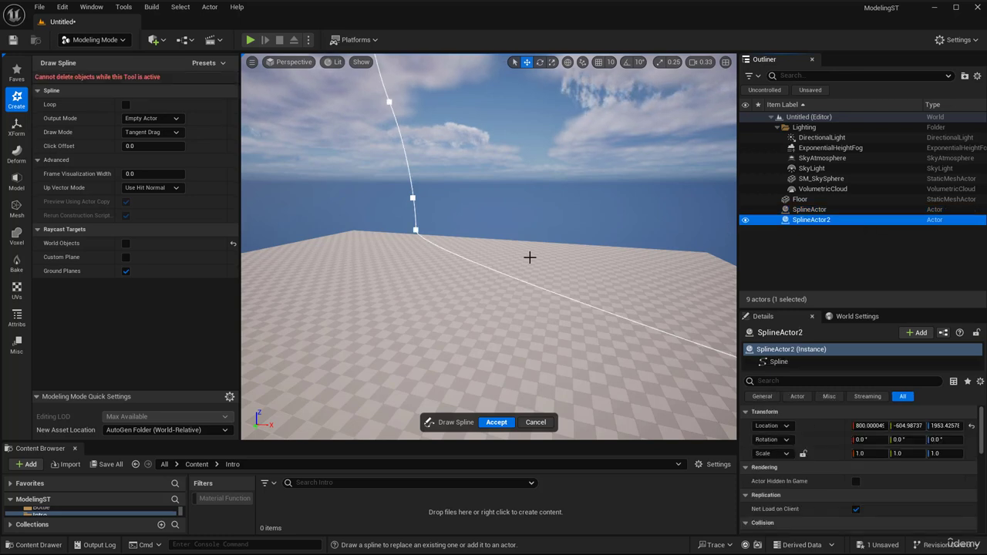
left_click(798, 209)
left_click(791, 221, "shift")
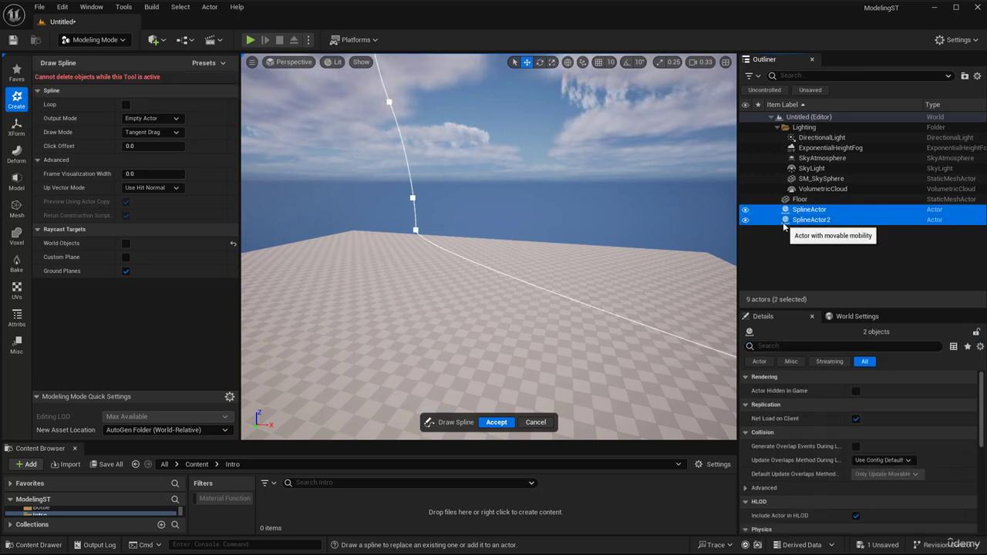
left_click(535, 422)
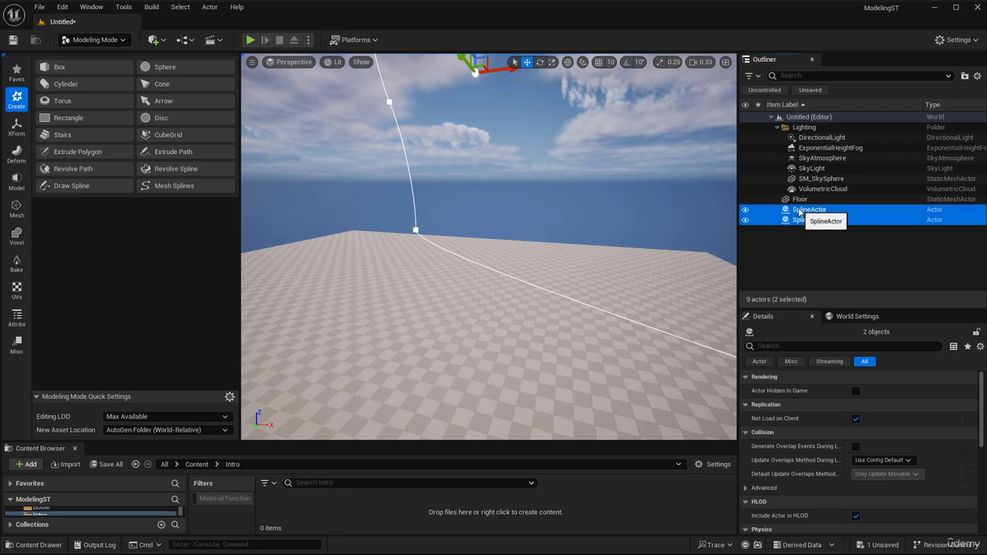
key("Delete")
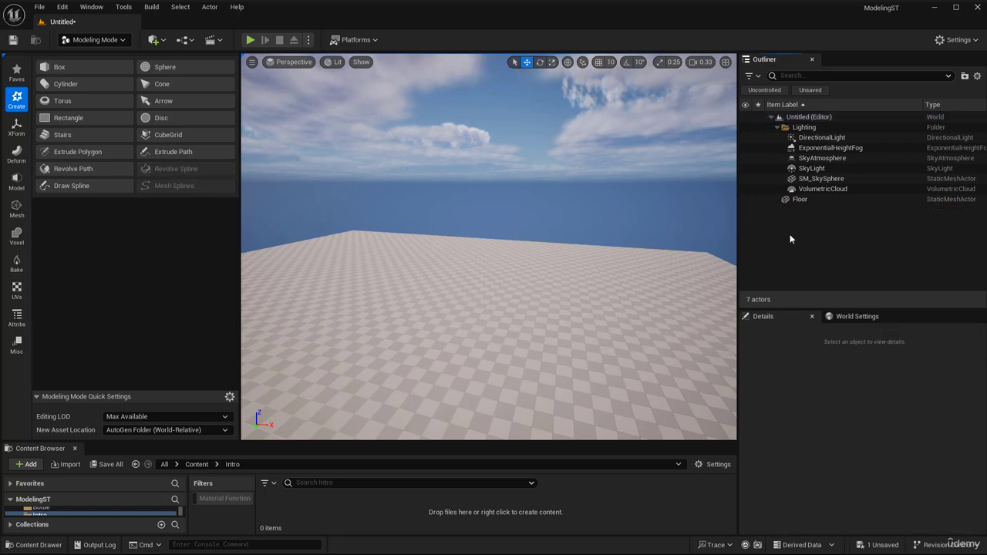
- Start a new Draw Spline operation with only Ground Planes as the raycast target and show the floor's centre in the Front view
left_click(99, 188)
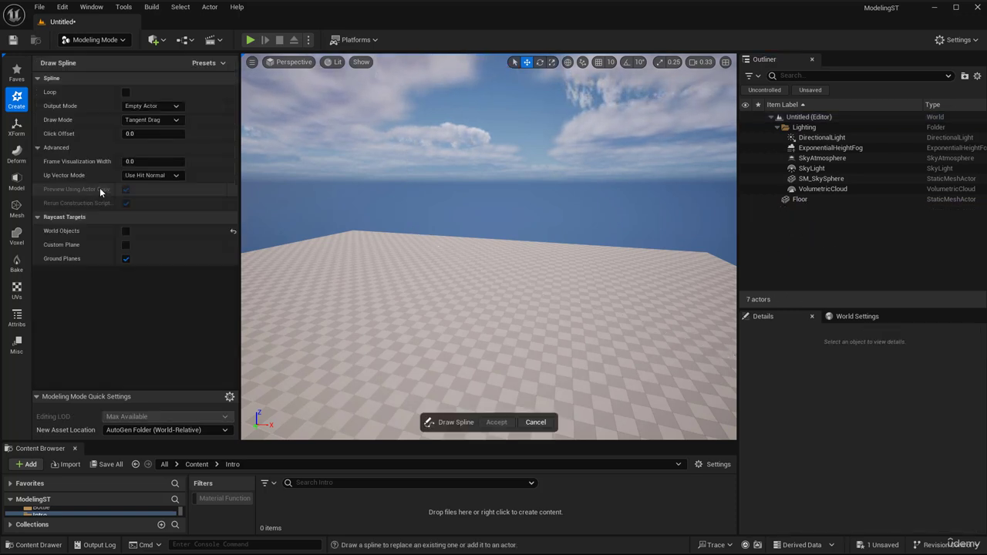
right_click_drag(489, 255, 563, 262)
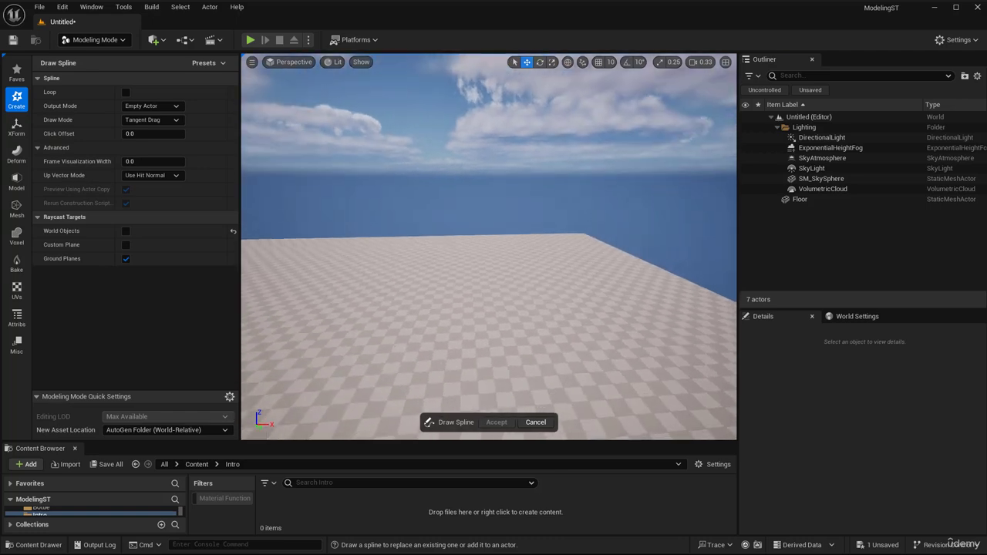
left_click(290, 63)
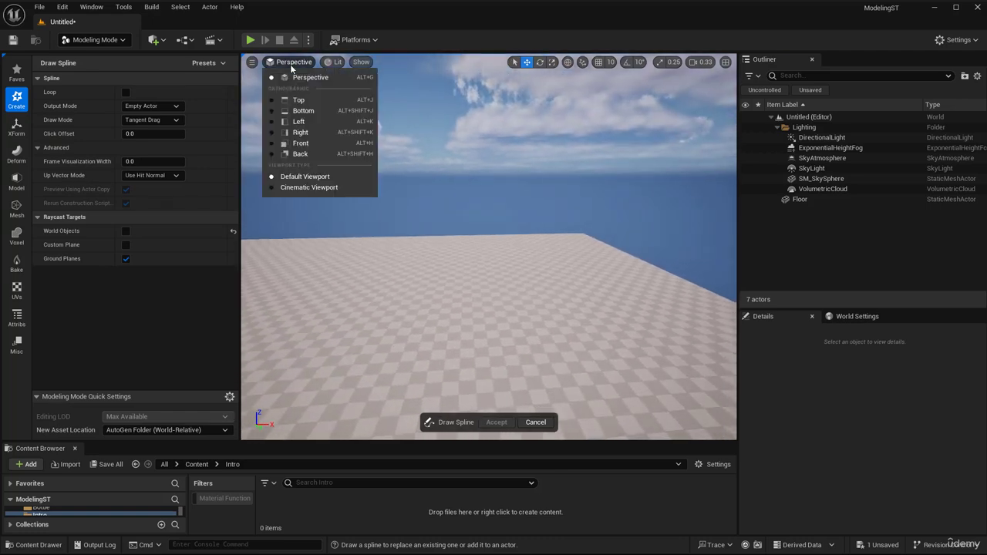
left_click(307, 151)
right_click_drag(412, 301, 392, 219)
right_click_drag(419, 273, 416, 333)
scroll(416, 333, "down", 2)
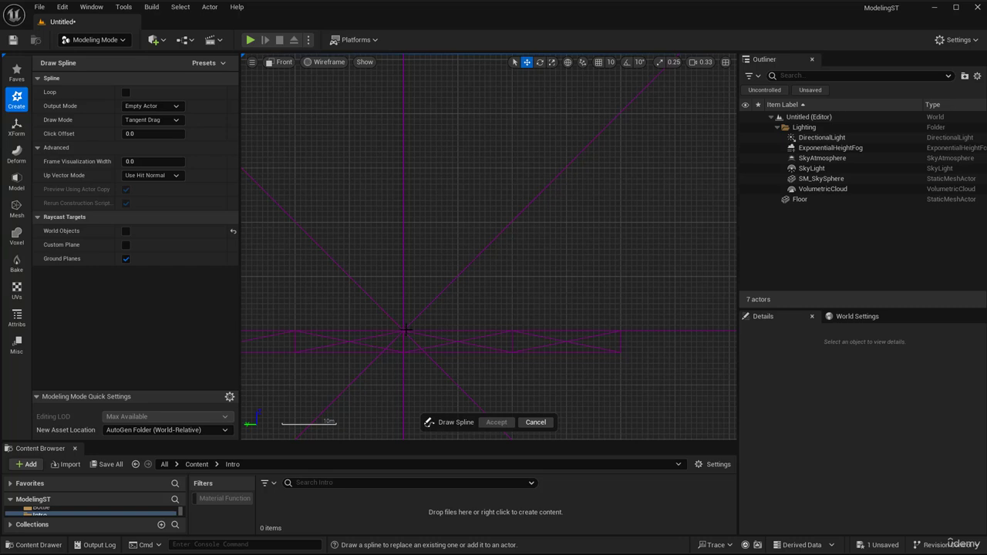
- Draw a five-point wavy vase-profile spline rising from the floor's centre and accept it
left_click(404, 329)
left_click(465, 263)
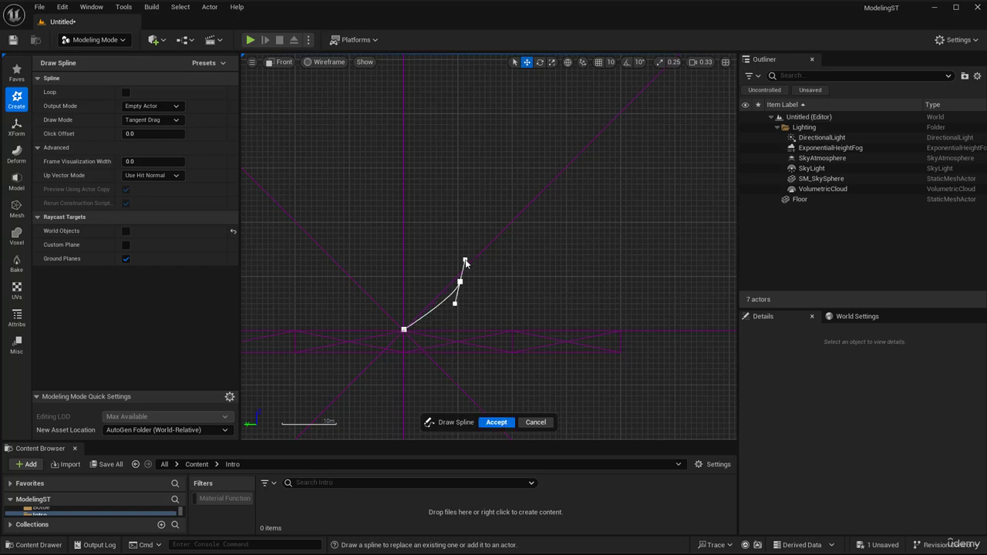
right_click_drag(483, 213, 506, 314)
left_click_drag(481, 279, 457, 197)
right_click_drag(501, 224, 522, 311)
left_click_drag(487, 223, 489, 216)
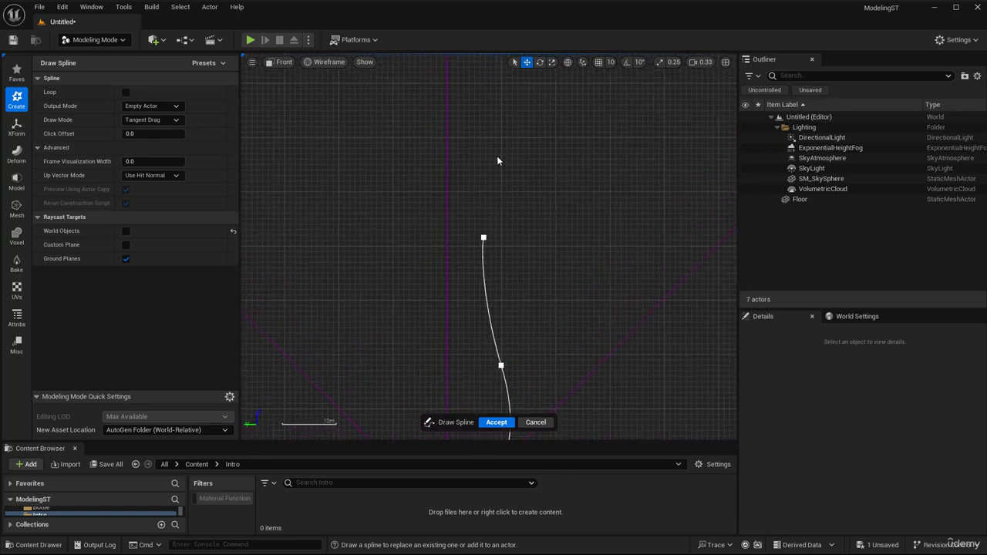
left_click_drag(512, 142, 520, 133)
right_click_drag(506, 304, 509, 205)
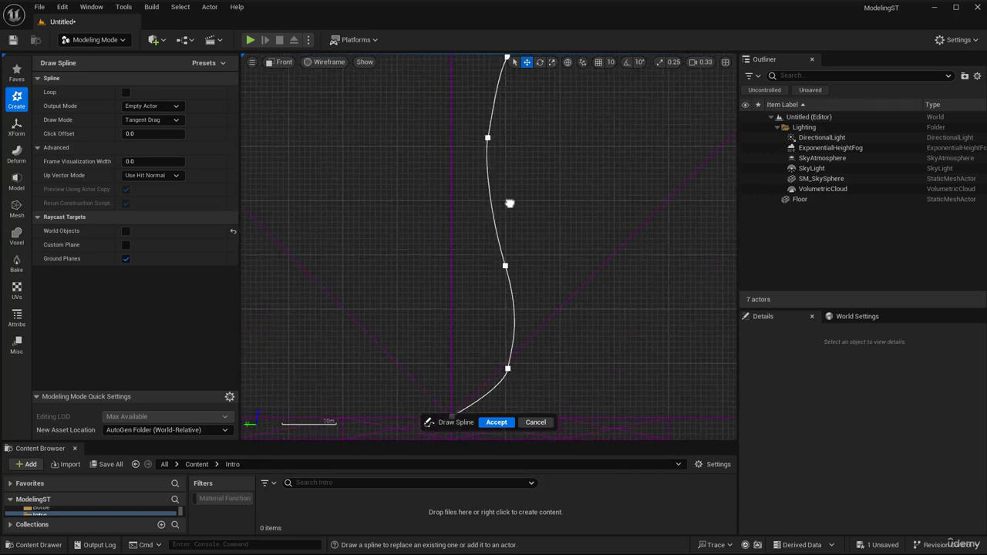
scroll(509, 205, "down", 3)
right_click_drag(517, 278, 469, 267)
scroll(475, 293, "up", 5)
mouse_move(470, 328)
right_mouse_down()
mouse_move(475, 294)
mouse_move(476, 330)
right_mouse_up()
left_click(496, 422)
- Shift the tangent handle of the spline's second point from the base, and move the third point slightly up and inward
left_click(475, 330)
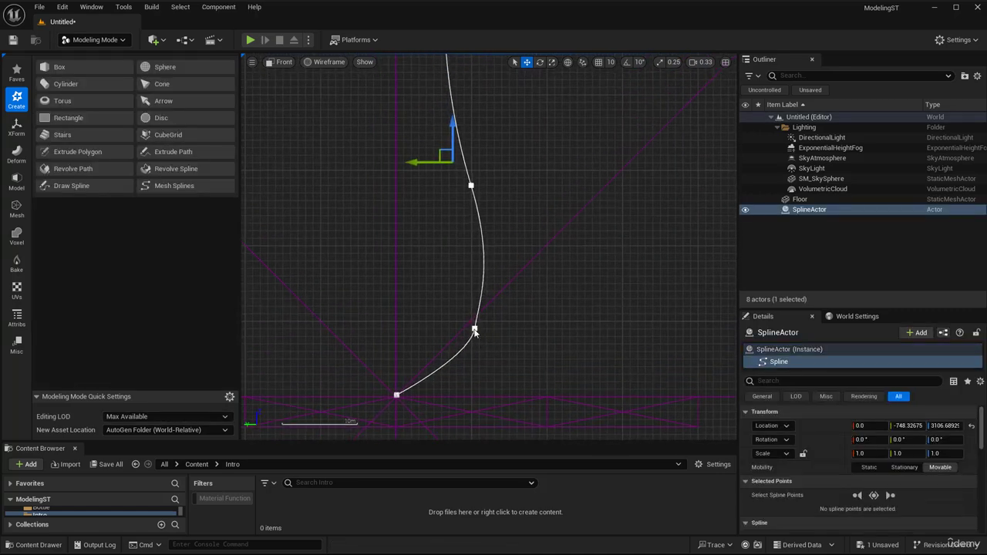
left_click(474, 330)
left_click(469, 370)
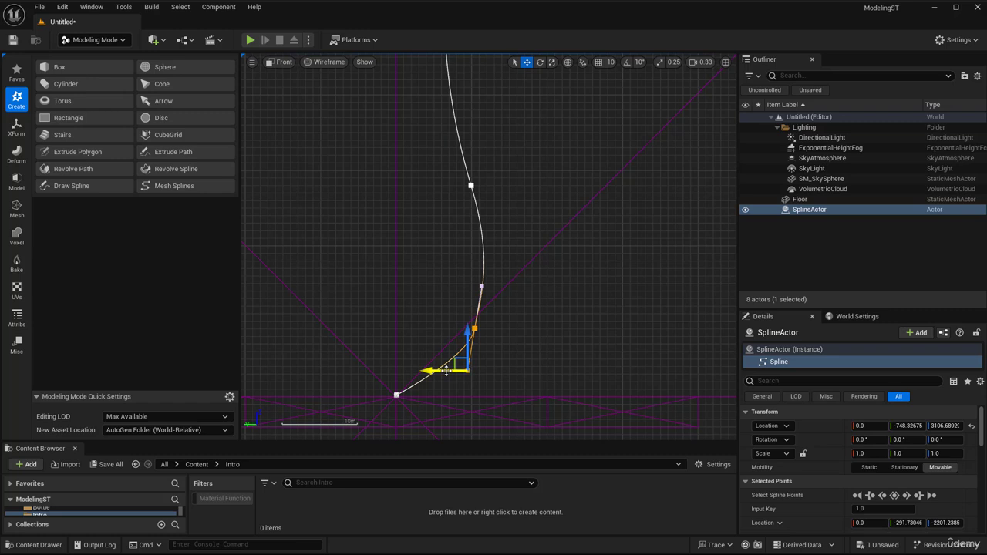
mouse_move(446, 371)
left_mouse_down()
mouse_move(432, 371)
mouse_move(440, 371)
left_mouse_up()
right_click_drag(473, 192, 483, 307)
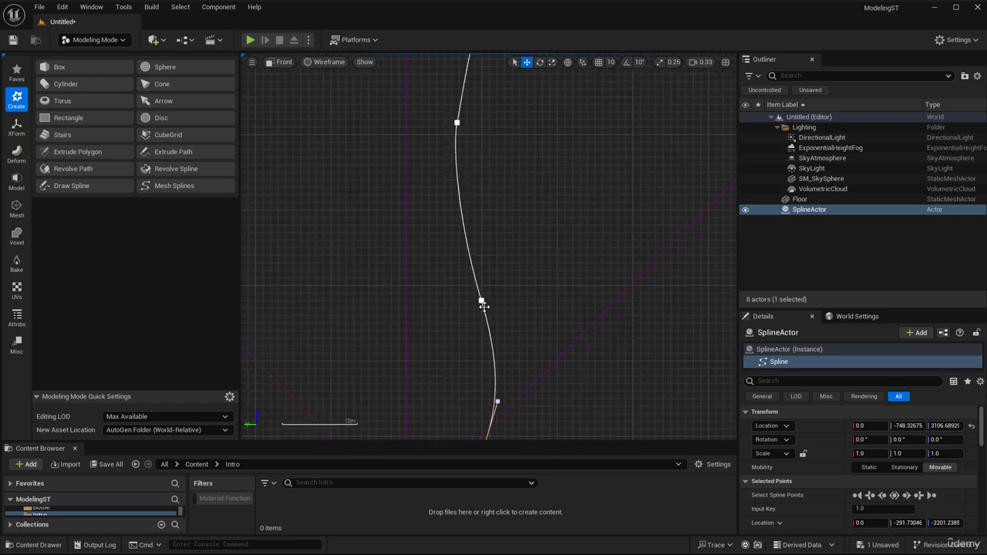
left_click(482, 302)
left_click_drag(474, 289, 470, 277)
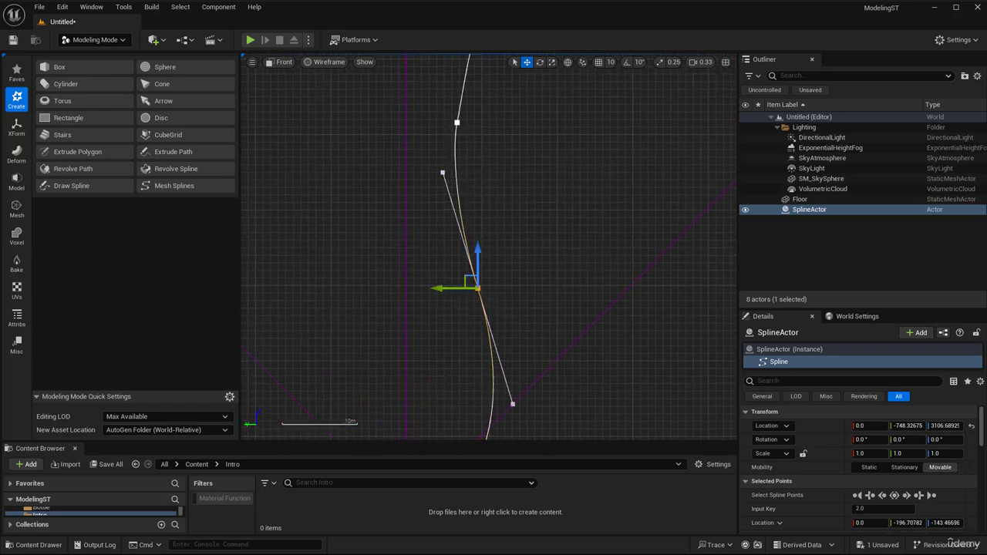
- Add a spline point between the third and fourth points and move it slightly down
right_click_drag(471, 150, 481, 210)
right_click(467, 244)
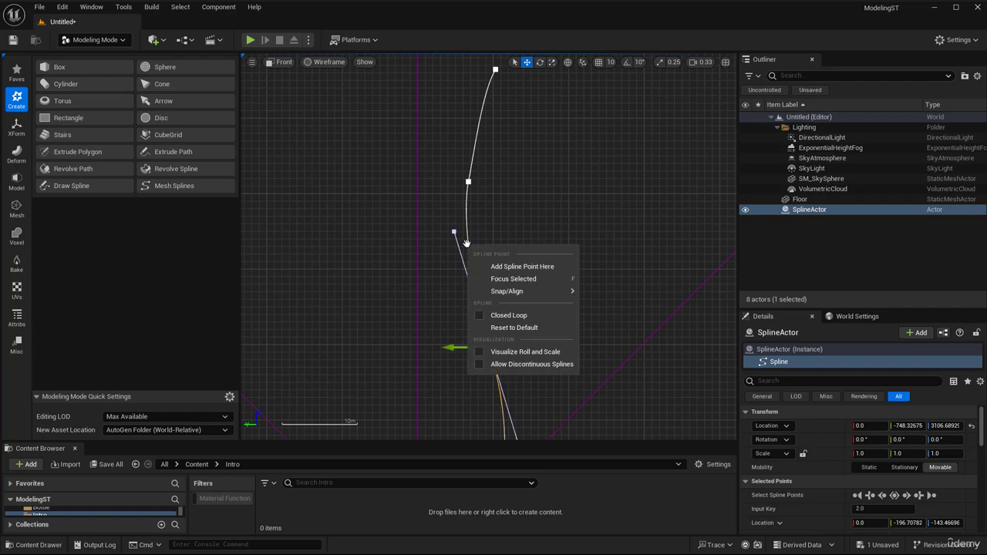
left_click(505, 267)
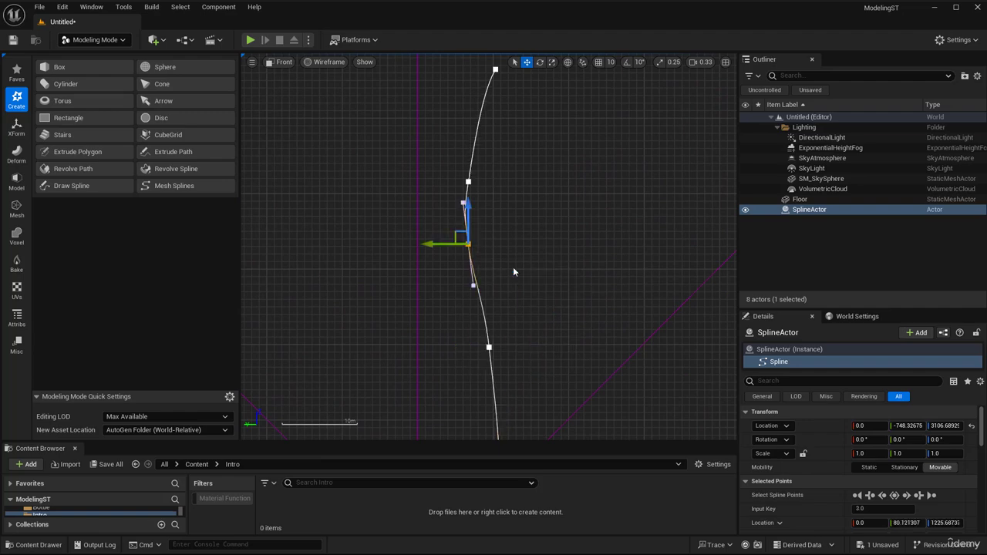
left_click_drag(458, 234, 458, 246)
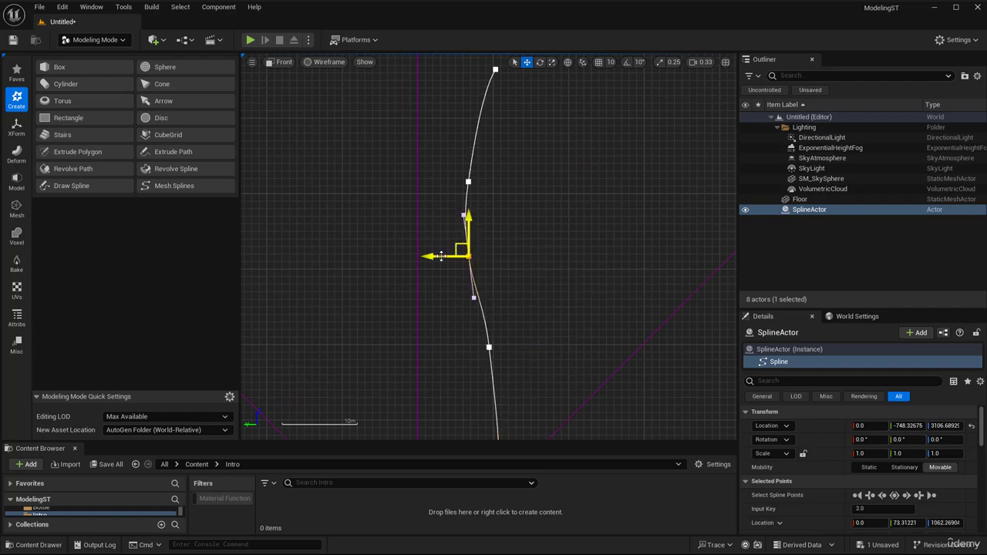
right_click_drag(342, 173, 382, 215)
- Return to the Perspective view, select the whole SplineActor and scale it uniformly to about 0.32
left_click(282, 65)
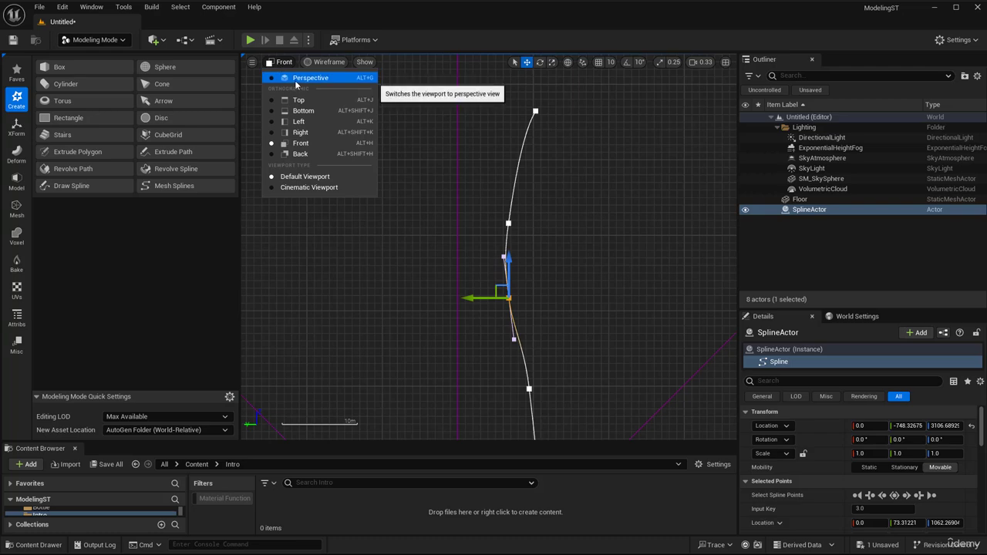
left_click(304, 75)
right_click_drag(462, 262, 478, 204)
left_click(477, 223)
key("r")
key("s")
right_click_drag(518, 292, 520, 299)
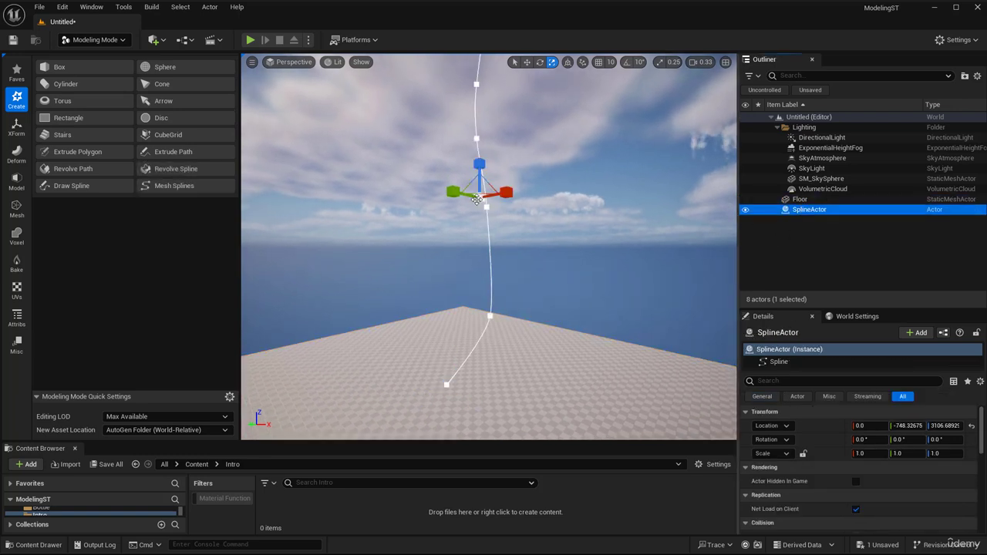
left_click_drag(479, 191, 459, 220)
- Lower the scaled SplineActor to the floor and reposition it at about Y -185, Z 886
key("w")
left_click_drag(480, 163, 480, 332)
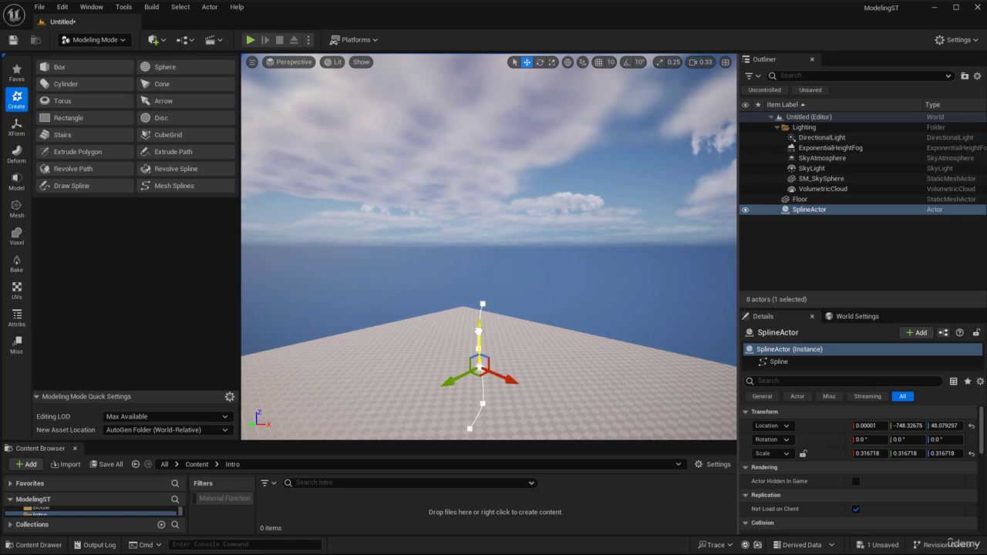
right_click_drag(479, 333, 521, 352)
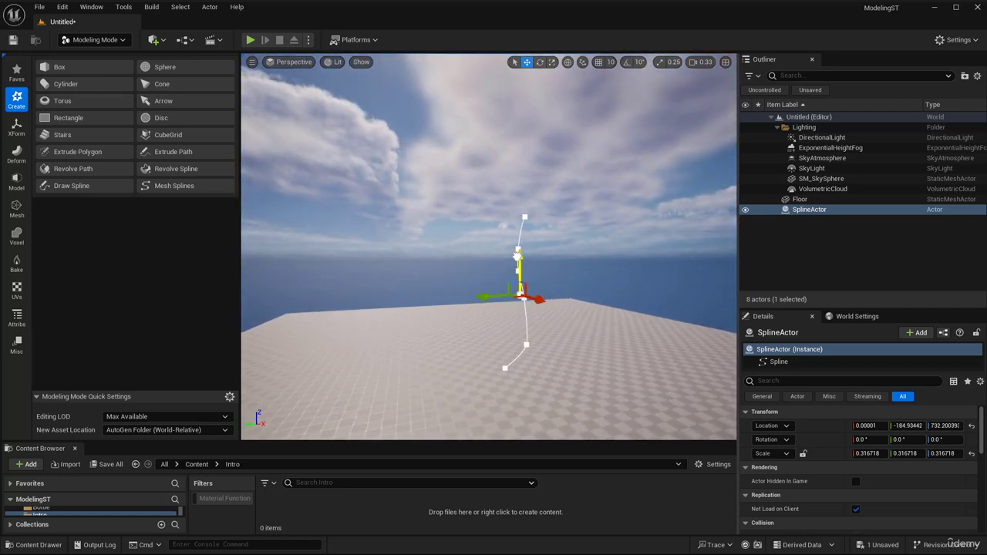
left_click_drag(517, 256, 517, 245)
right_click_drag(517, 245, 484, 246)
key("w")
key("d")
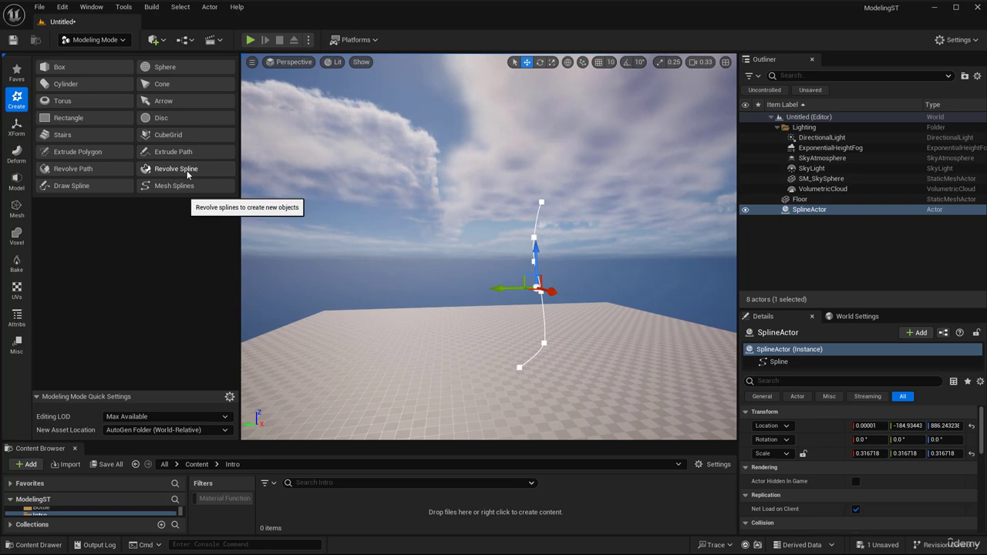
- Start Revolve Spline on the SplineActor and set the revolution axis's Y and Z rotation to 0
left_click(176, 169)
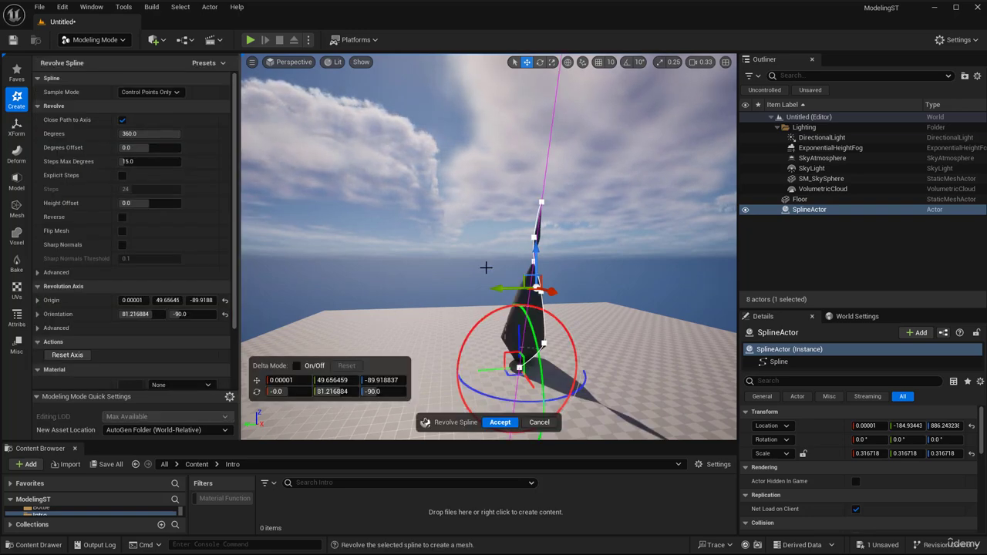
key("w")
right_click_drag(486, 268, 468, 282)
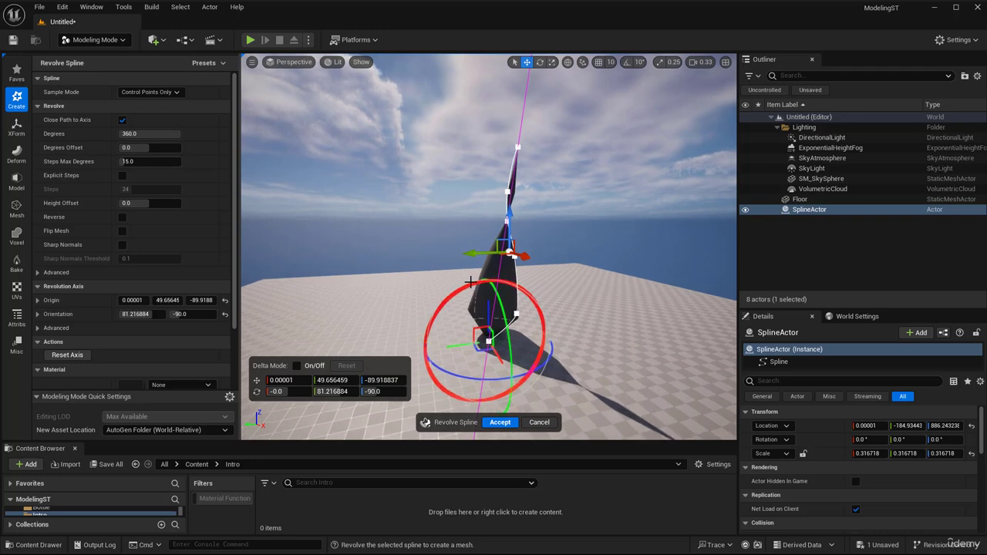
left_click_drag(467, 282, 474, 276)
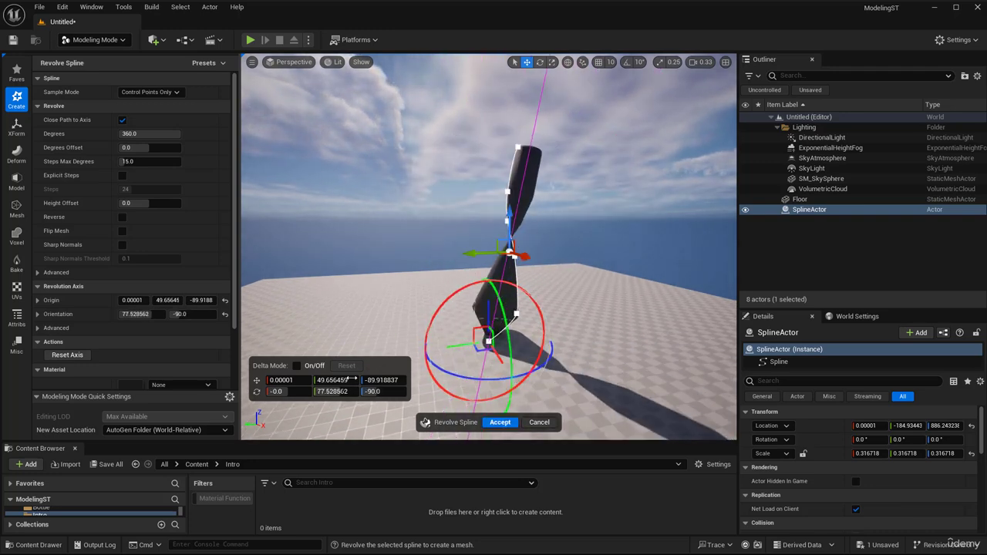
left_click(338, 392)
type("0")
key("Return")
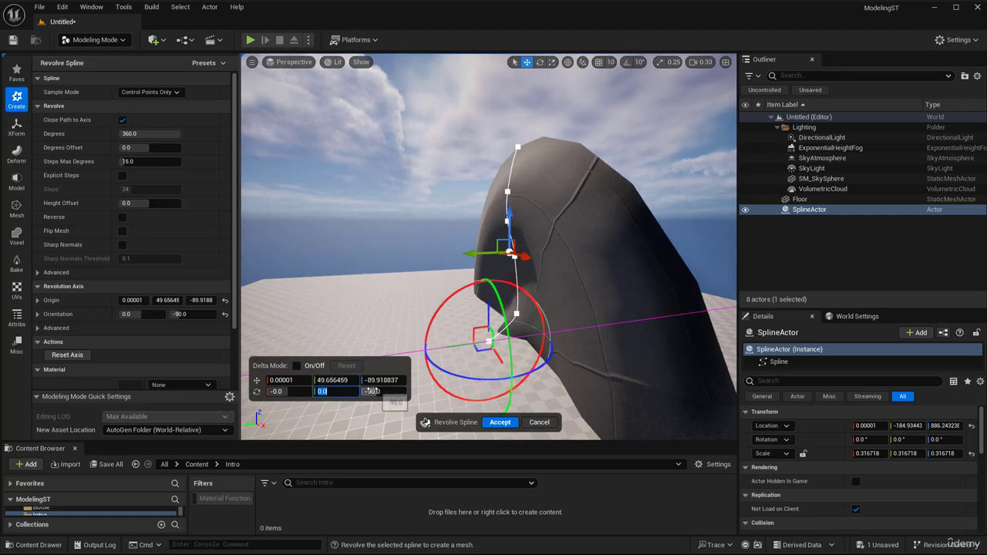
left_click(373, 391)
- Rotate the revolution axis upright by setting its Y rotation to 90
mouse_move(519, 284)
right_mouse_down()
mouse_move(554, 304)
mouse_move(519, 284)
right_mouse_up()
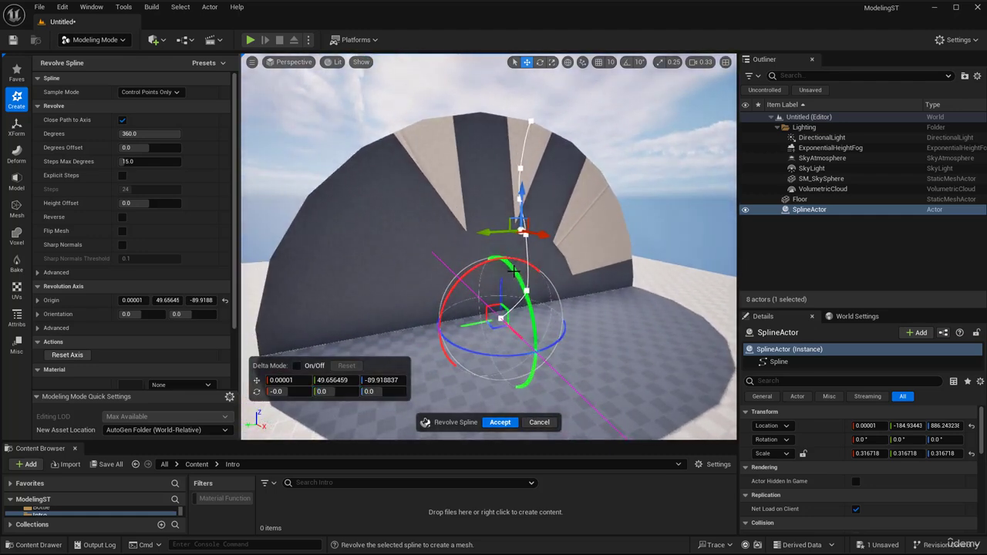
left_click_drag(514, 272, 535, 385)
left_click(328, 391)
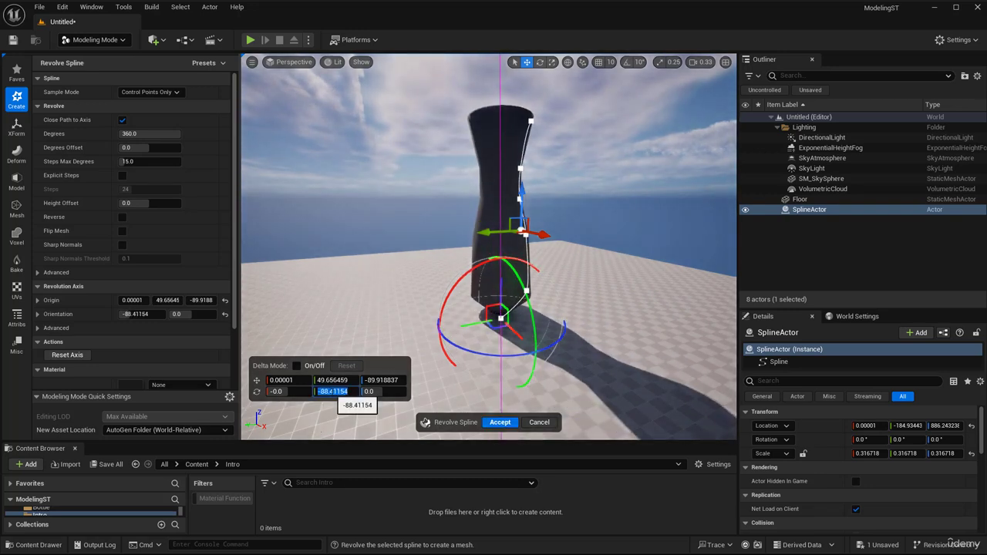
type("90")
key("Return")
- Try to widen the vase body by moving the spline's third point along the X axis, and undo that move
right_click_drag(560, 348, 594, 336)
key("w")
key("w")
key("a")
right_click_drag(509, 281, 552, 282)
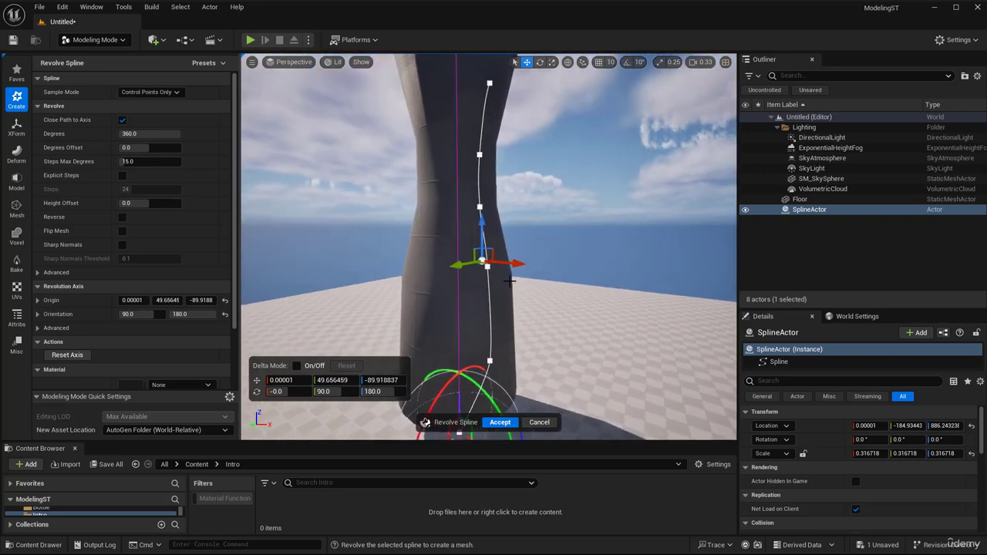
left_click(488, 268)
left_click(489, 266)
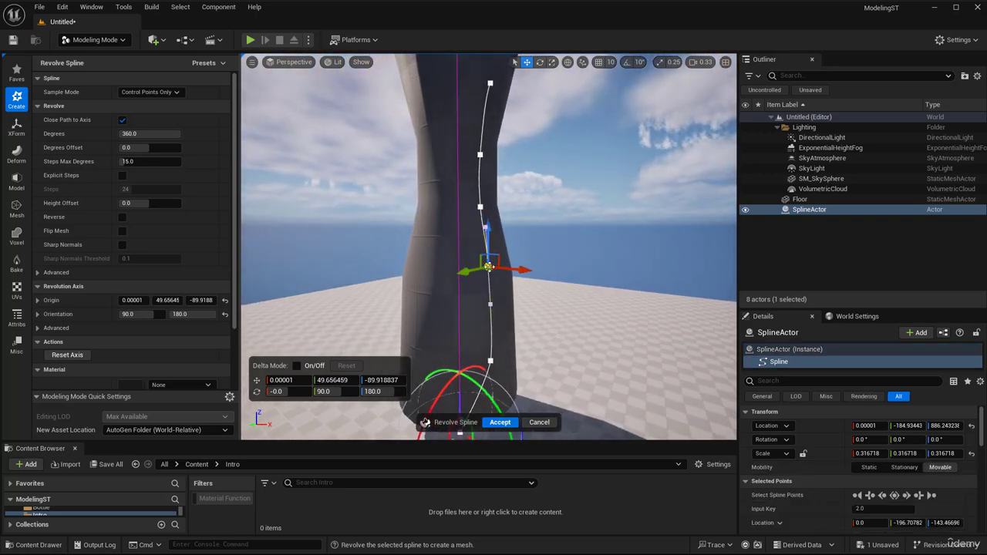
left_click_drag(509, 269, 536, 269)
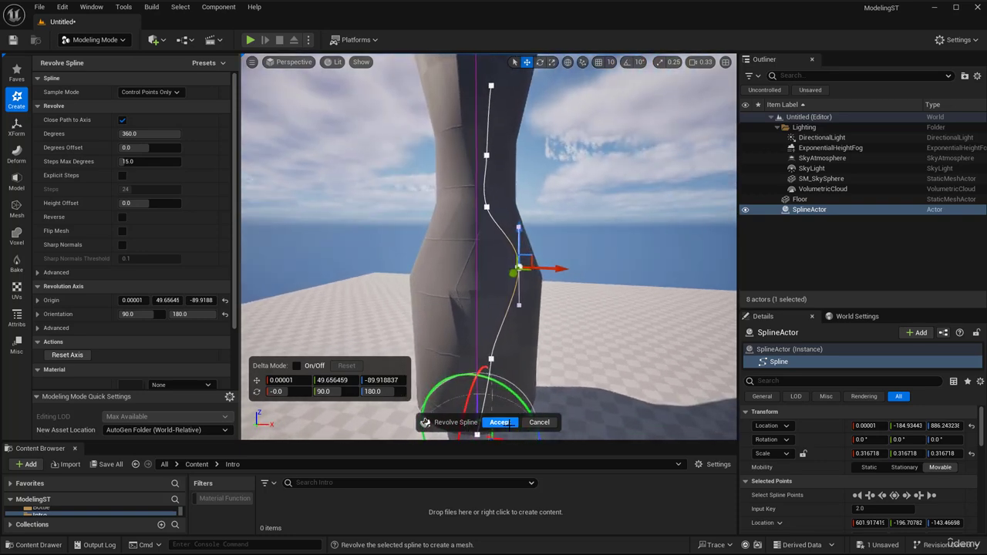
right_click_drag(547, 357, 540, 338)
right_click_drag(527, 265, 526, 270)
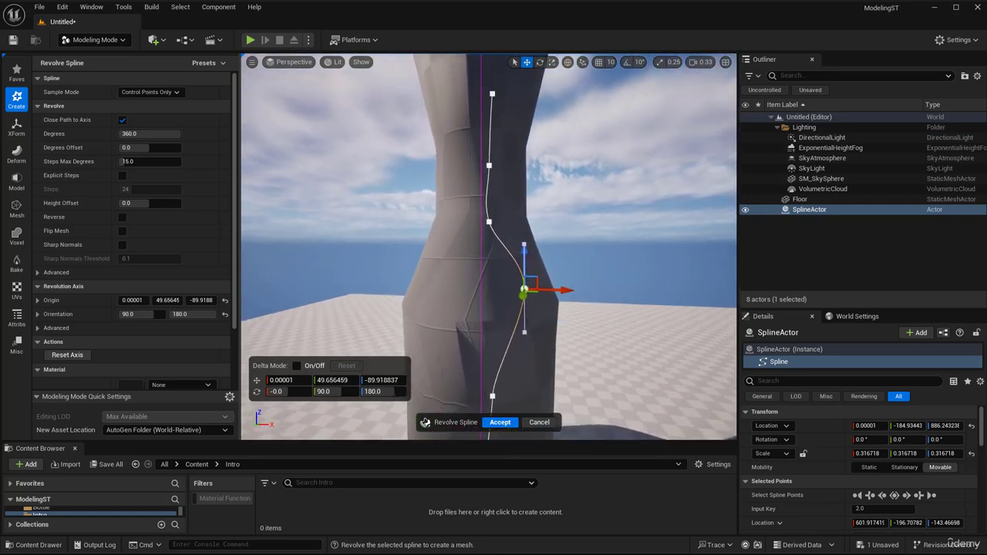
right_click_drag(574, 305, 472, 292)
key("ctrl+z")
- Move the third spline point outward along Y to about -868 and the top point outward to about -673
left_click_drag(481, 264, 527, 264)
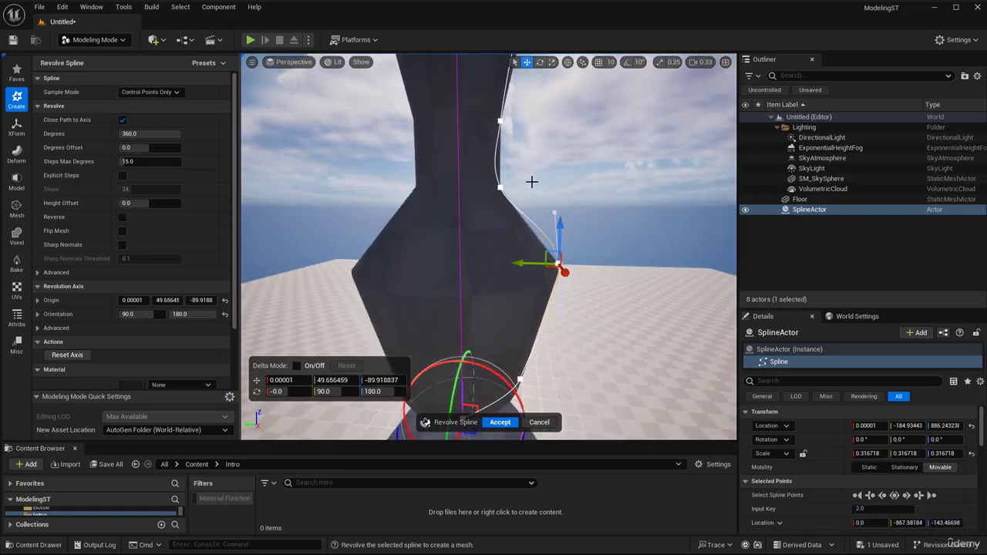
right_click_drag(532, 182, 536, 170)
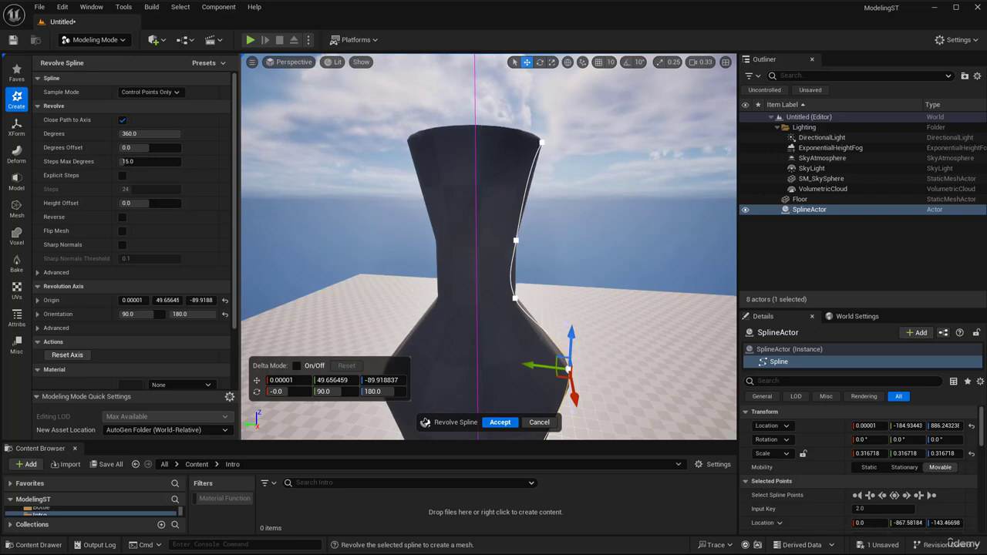
left_click(543, 143)
left_click_drag(504, 145, 531, 145)
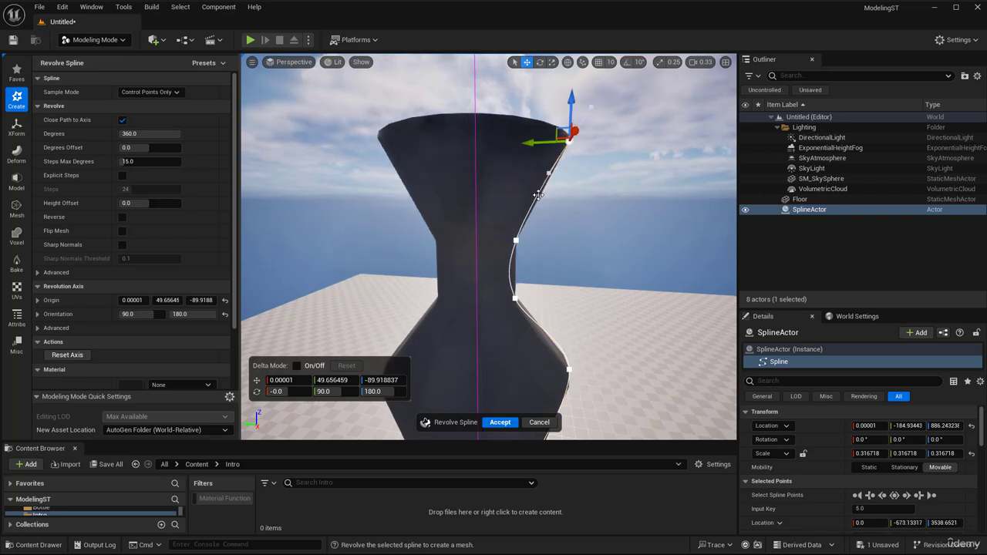
- Add a spline point between the vase's neck and rim, and pull it and the point below it inward along Y
right_click(538, 195)
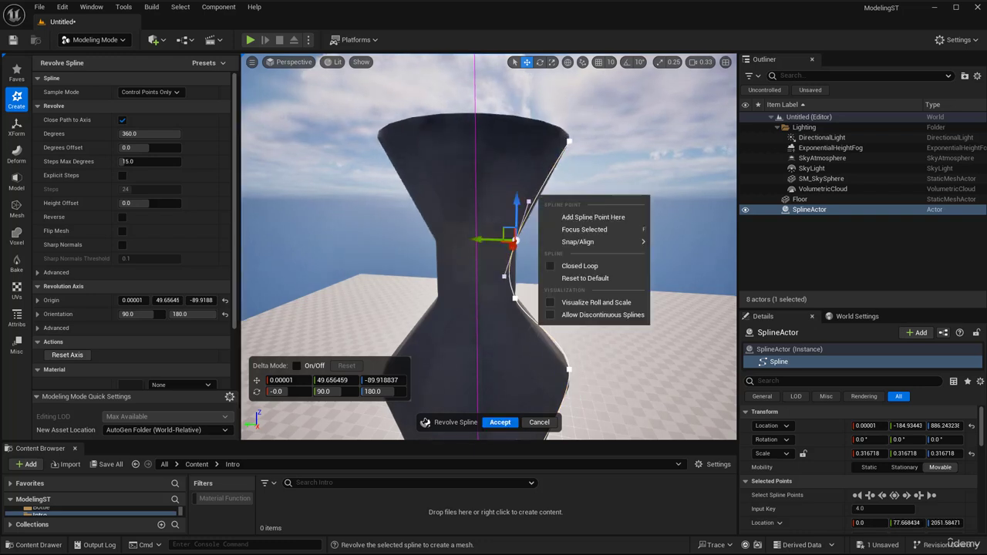
left_click(574, 216)
left_click_drag(502, 196, 489, 195)
left_click(516, 240)
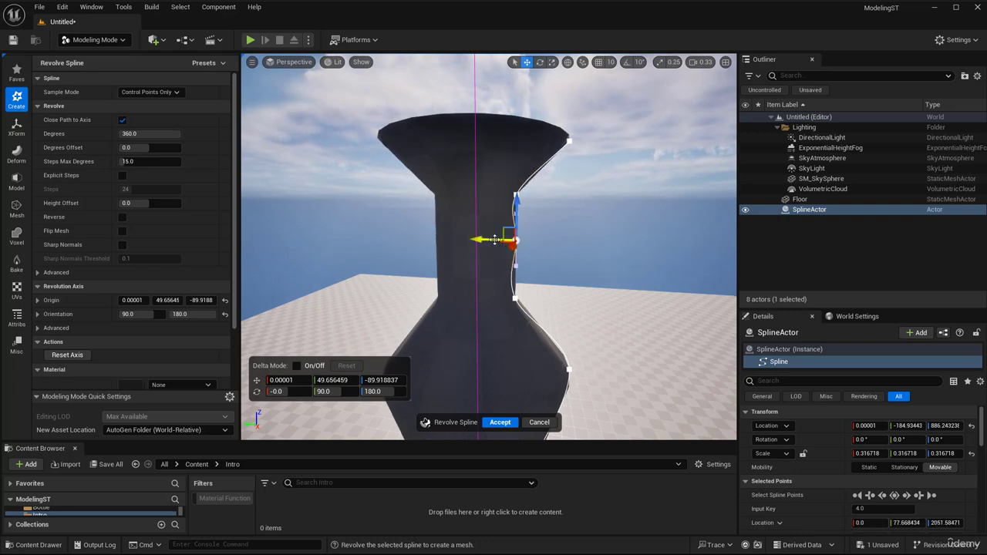
left_click_drag(494, 240, 479, 240)
- Move the vase's second spline point from the base outward and upward to about Y -530, Z -1826
right_click_drag(479, 240, 479, 267)
key("s")
key("q")
left_click(518, 304)
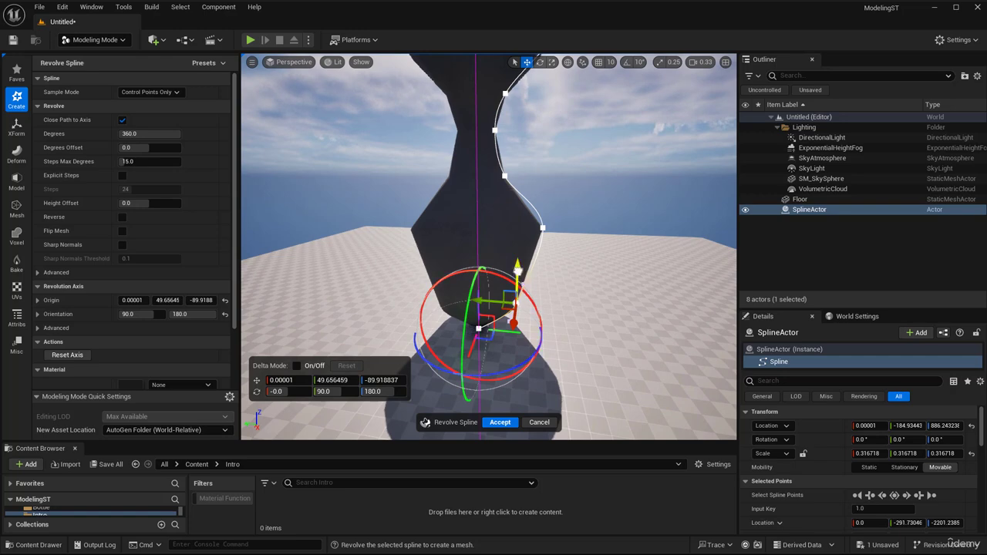
left_click_drag(518, 266, 527, 255)
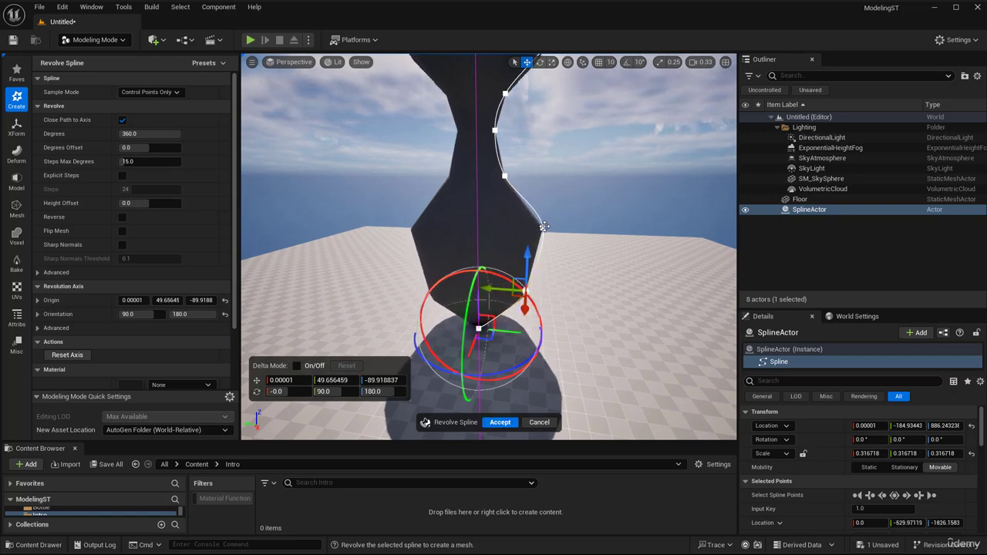
- Move the spline point at the widest part of the vase down and inward to about Y -646, Z -534, and accept the revolve
left_click(545, 227)
left_click_drag(546, 193, 545, 208)
left_click_drag(506, 243, 495, 243)
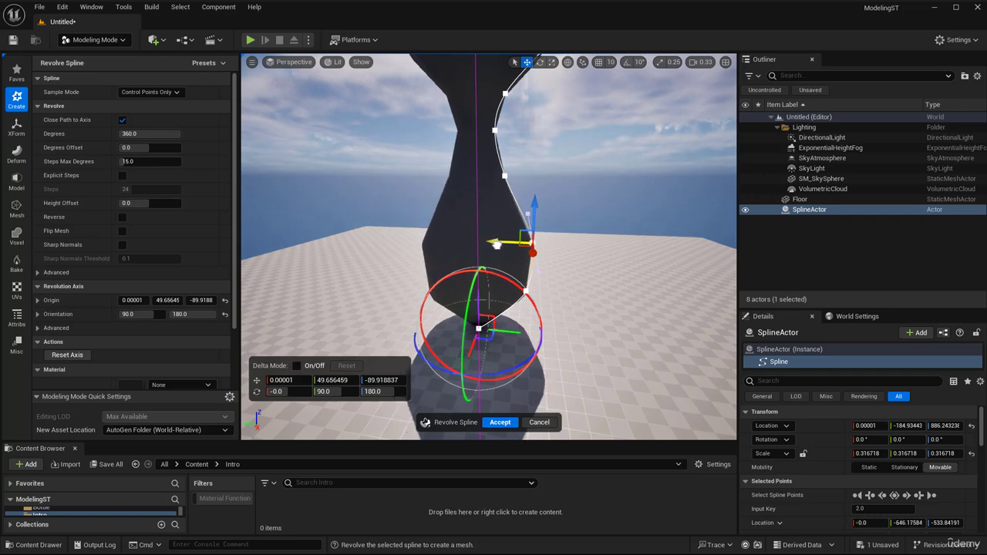
left_click(500, 422)
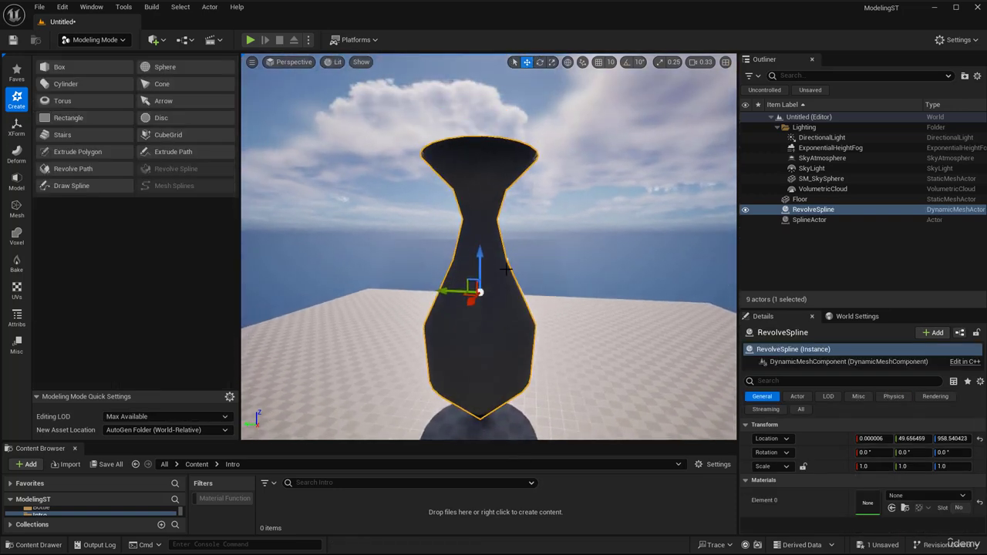
- Smooth the revolved vase by applying Subdivide with its current settings
left_click(17, 182)
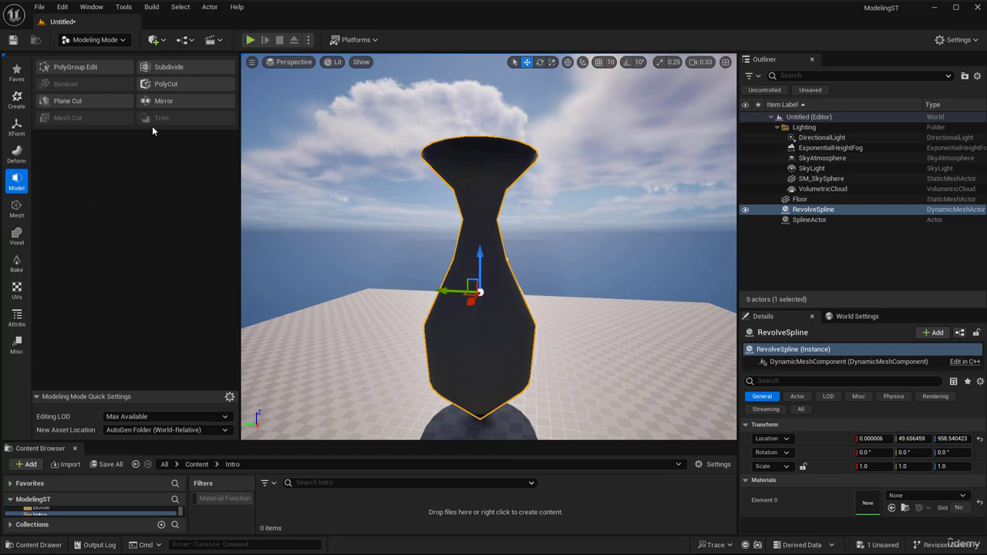
left_click(171, 67)
left_click(492, 423)
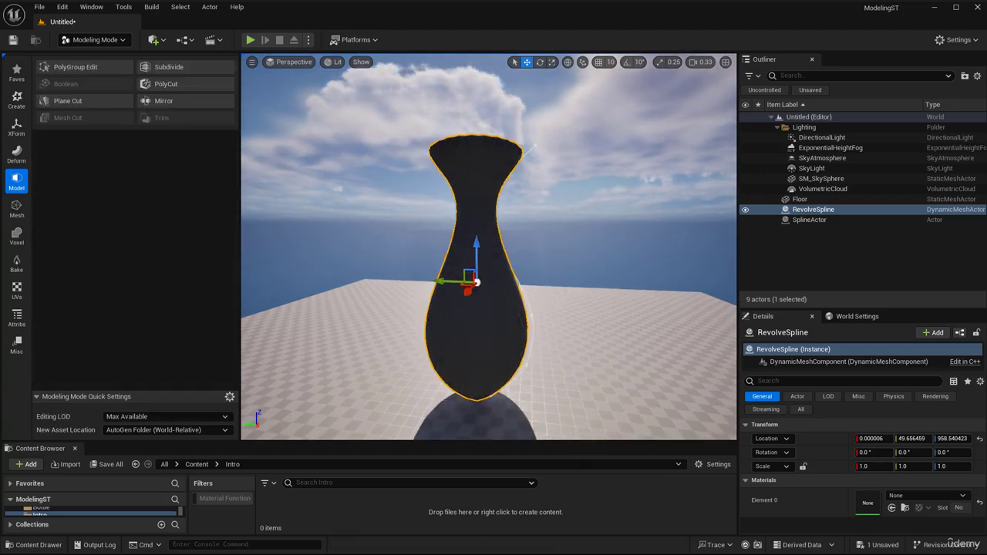
- Delete the vase mesh and its source spline actor from the level
key("w")
right_click_drag(540, 370, 549, 377)
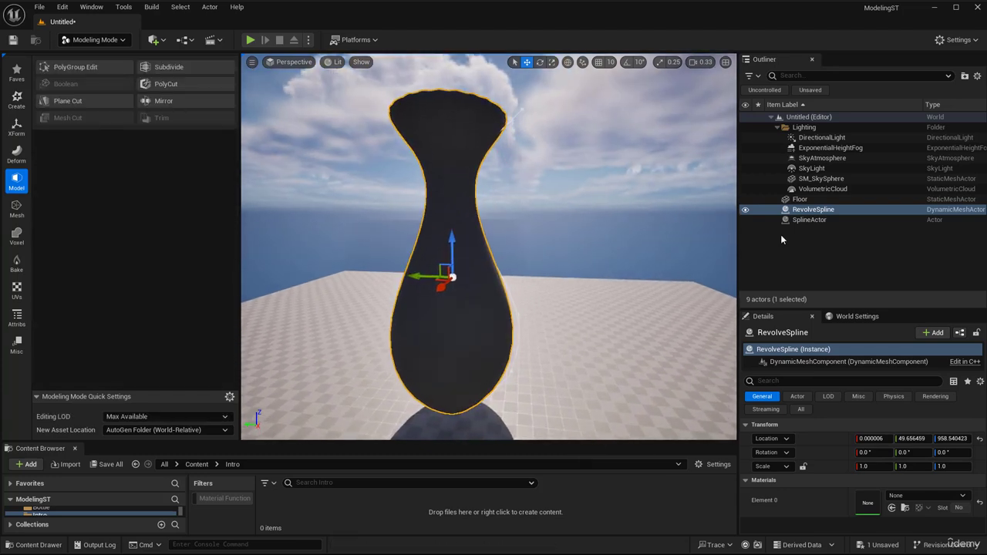
left_click(809, 219, "ctrl")
key("Delete")
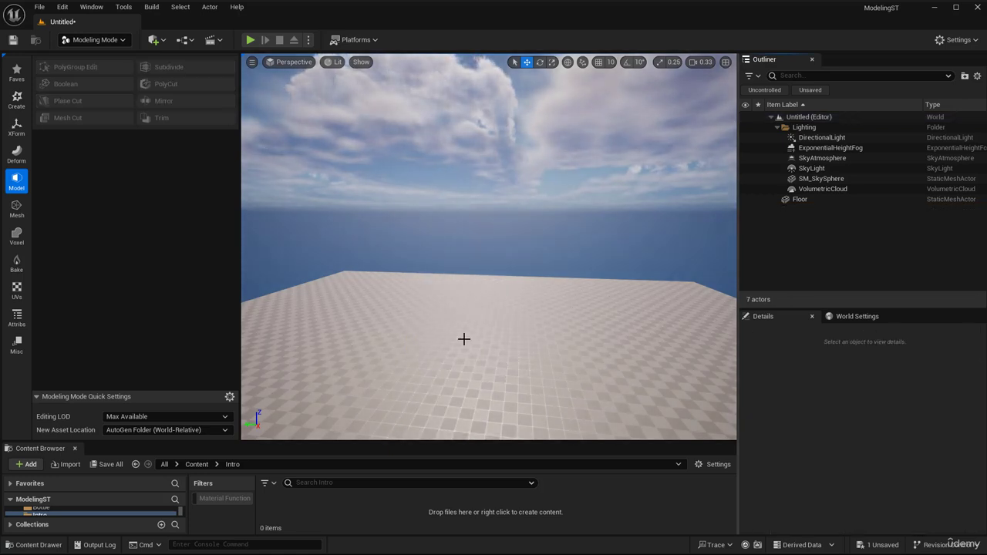
- Draw a curved two-point spline on the ground plane with Draw Spline in Tangent Drag mode, and accept it
left_click(16, 99)
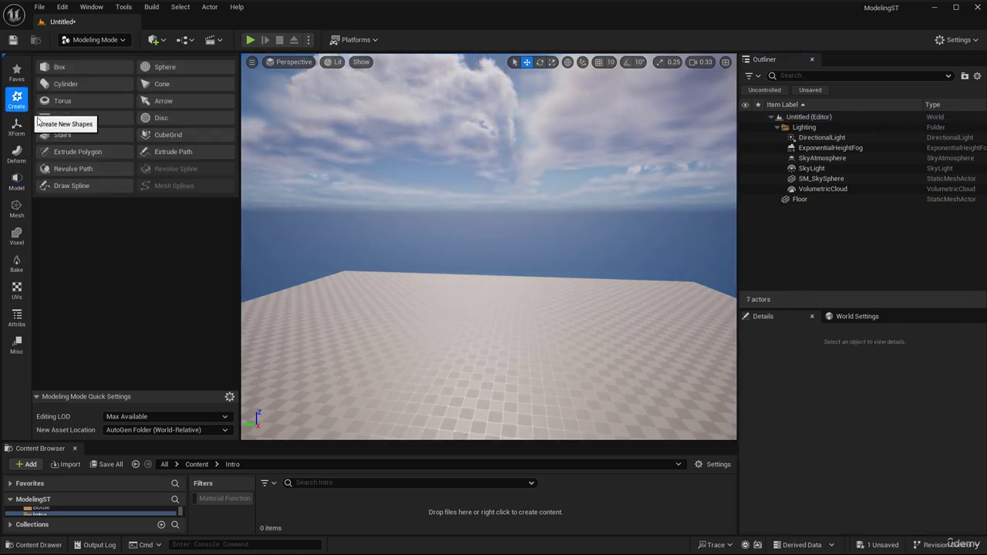
left_click(78, 186)
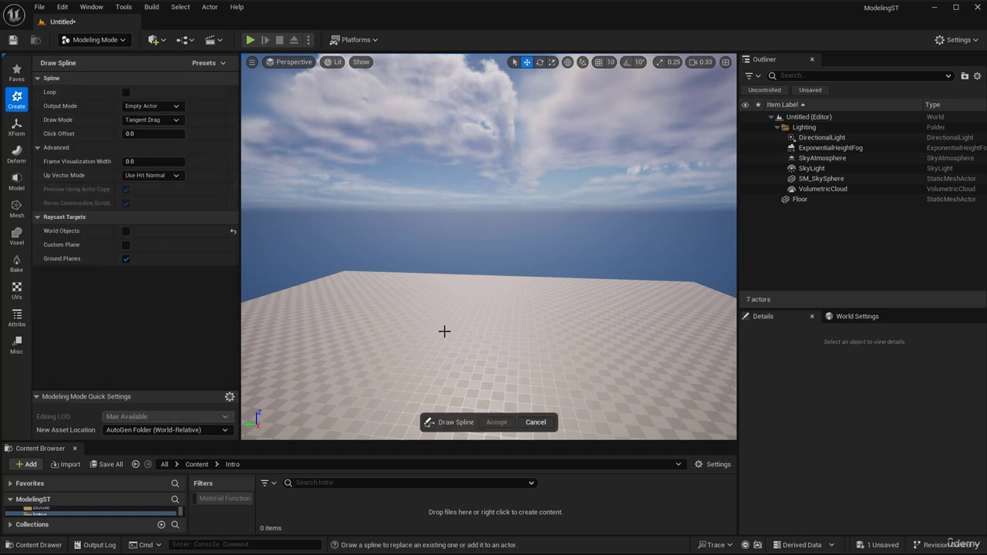
right_click_drag(445, 330, 445, 370)
mouse_move(398, 349)
right_mouse_down()
mouse_move(397, 390)
mouse_move(397, 350)
right_mouse_up()
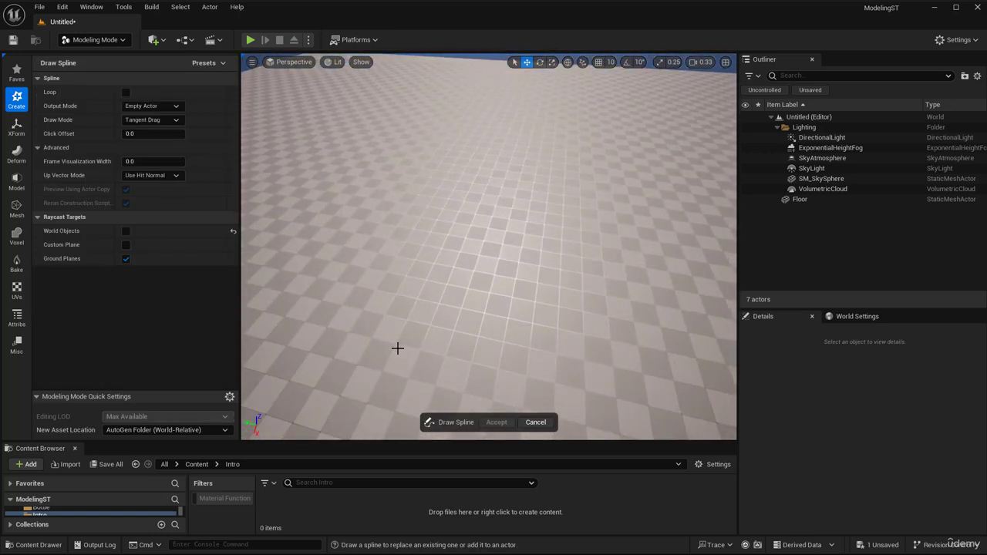
left_click(394, 344)
mouse_move(464, 214)
left_mouse_down()
mouse_move(578, 221)
mouse_move(548, 223)
mouse_move(563, 224)
left_mouse_up()
left_click(496, 422)
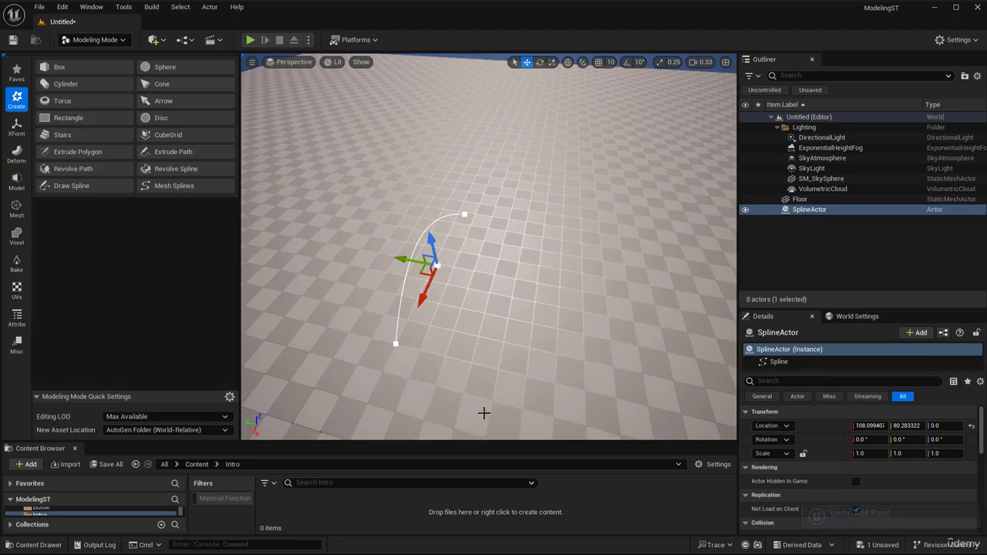
- Select the spline's start point, open the Spline Generation Panel for it, and move the panel over the viewport
left_click(394, 342)
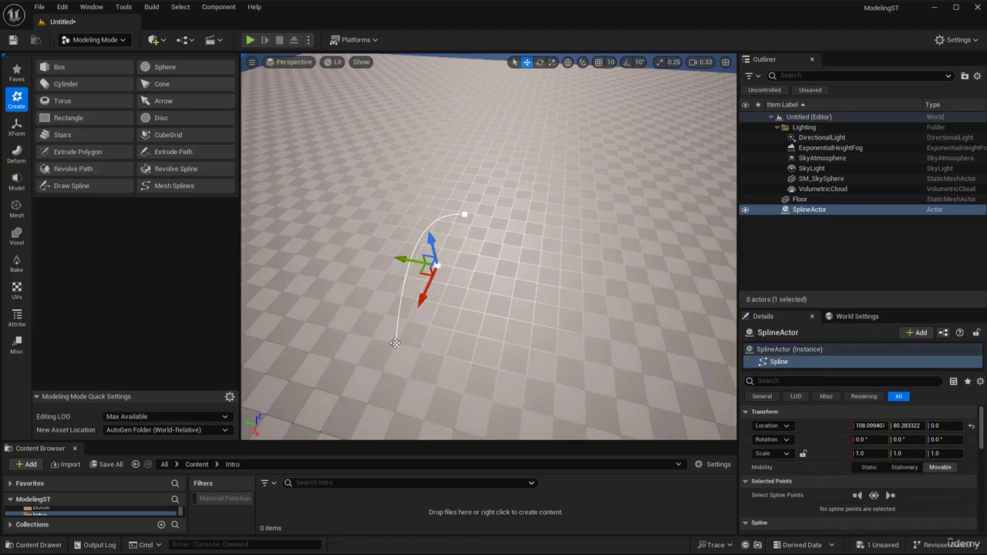
left_click(394, 342)
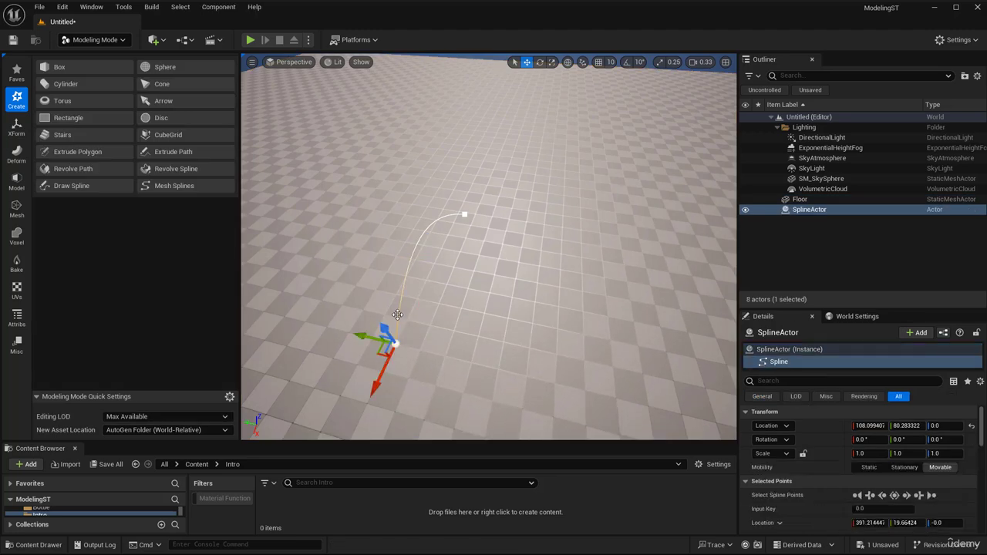
right_click(395, 343)
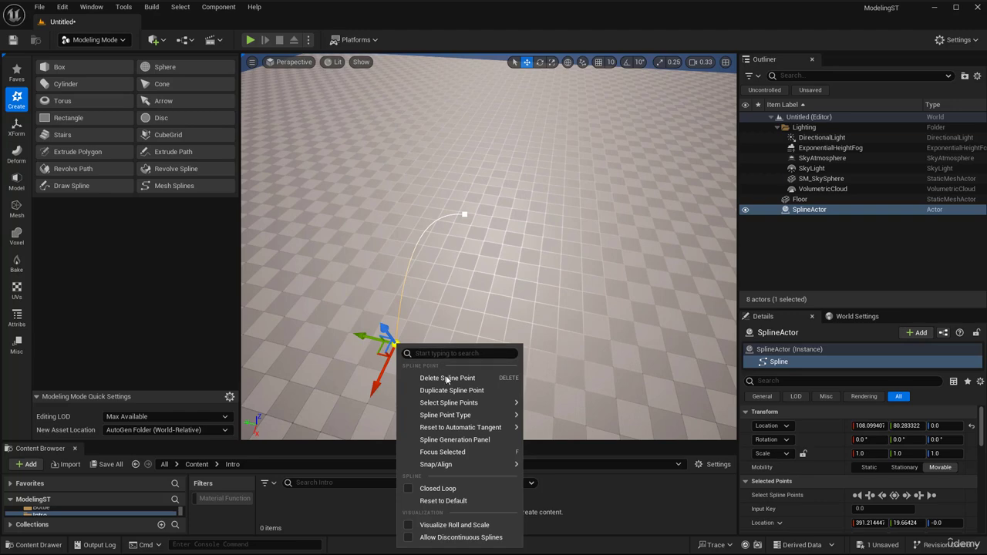
left_click(466, 440)
left_click_drag(493, 450, 495, 287)
- Try the Circle and Square shapes, and append a Rectangle with length 100 and width 100 to the spline
left_click(473, 302)
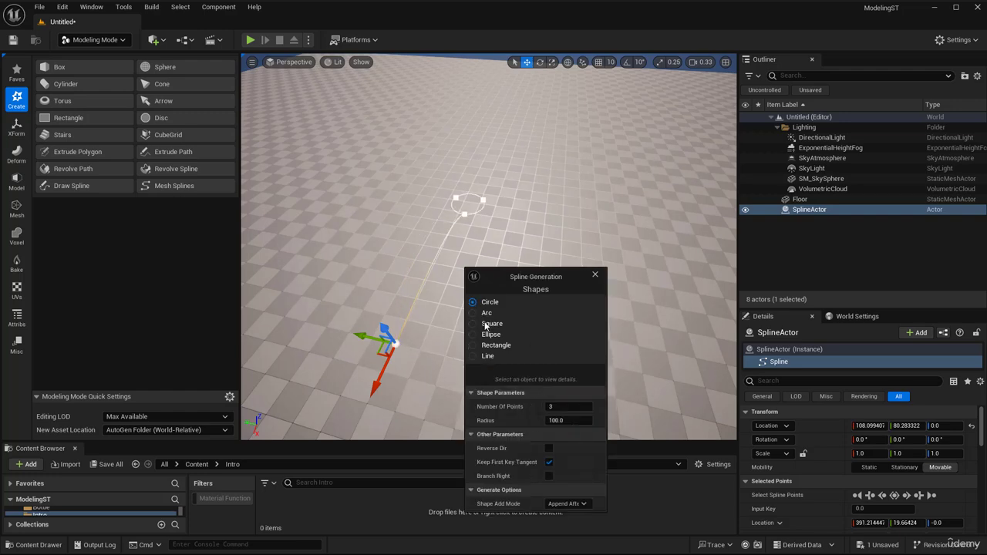
left_click(485, 325)
left_click(479, 346)
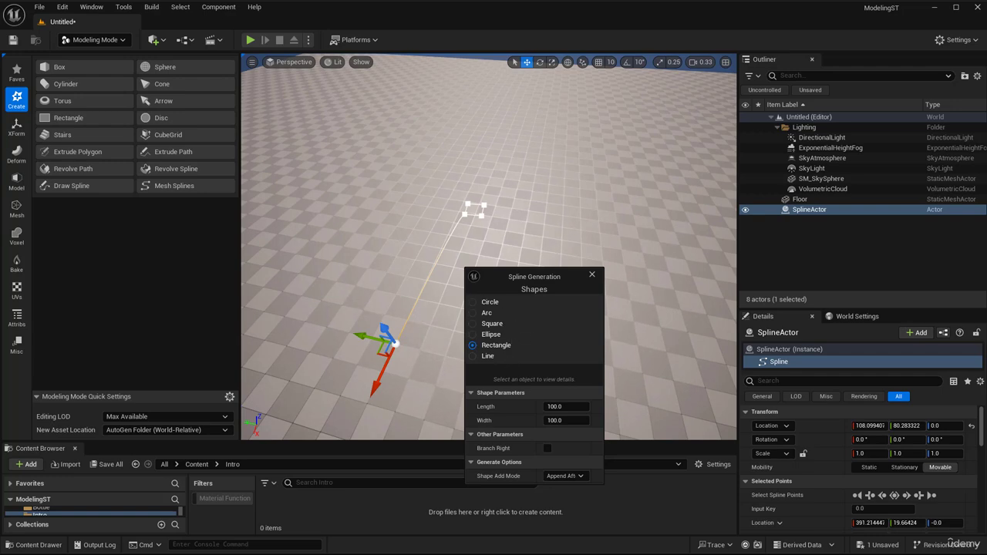
right_click_drag(432, 262, 409, 258)
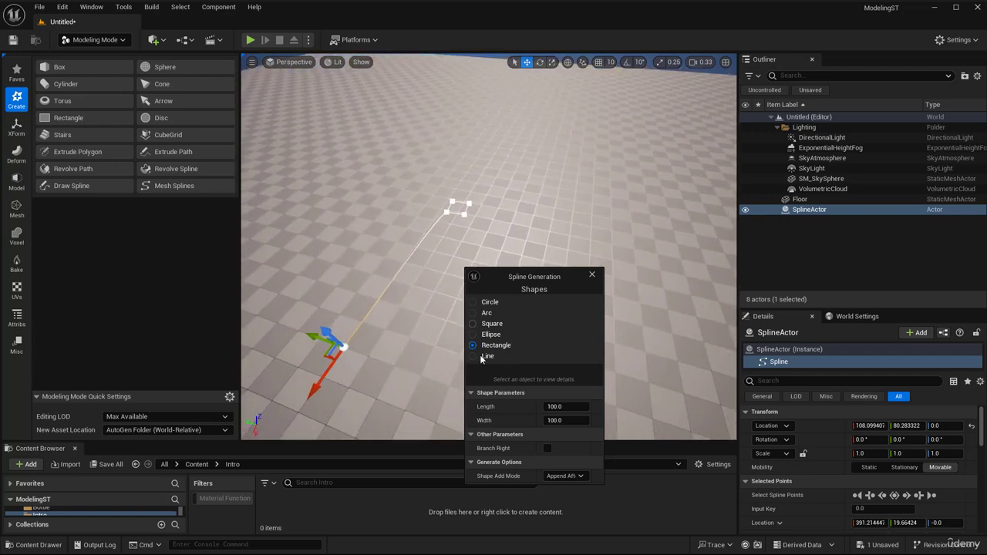
right_click_drag(515, 201, 476, 198)
right_click_drag(459, 263, 470, 263)
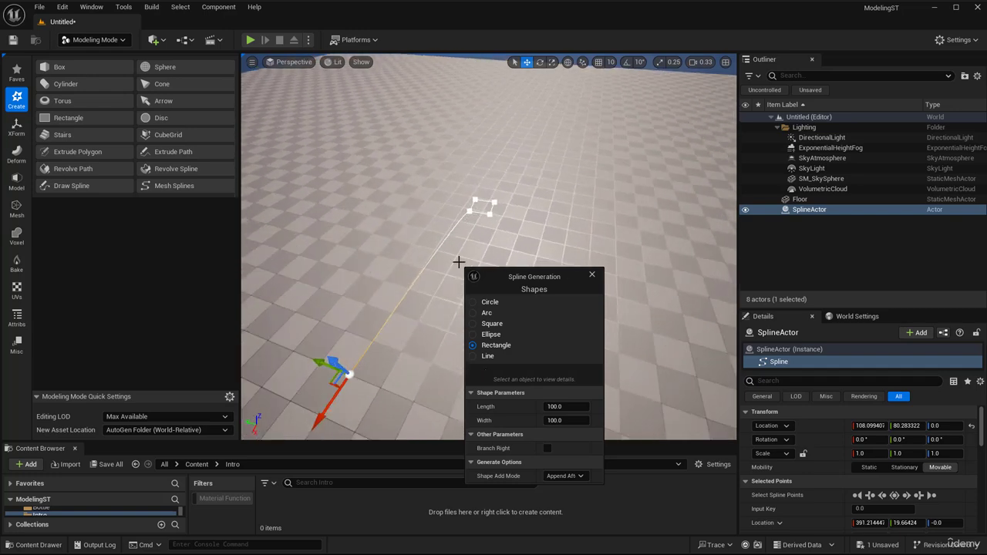
right_click_drag(413, 331, 396, 357)
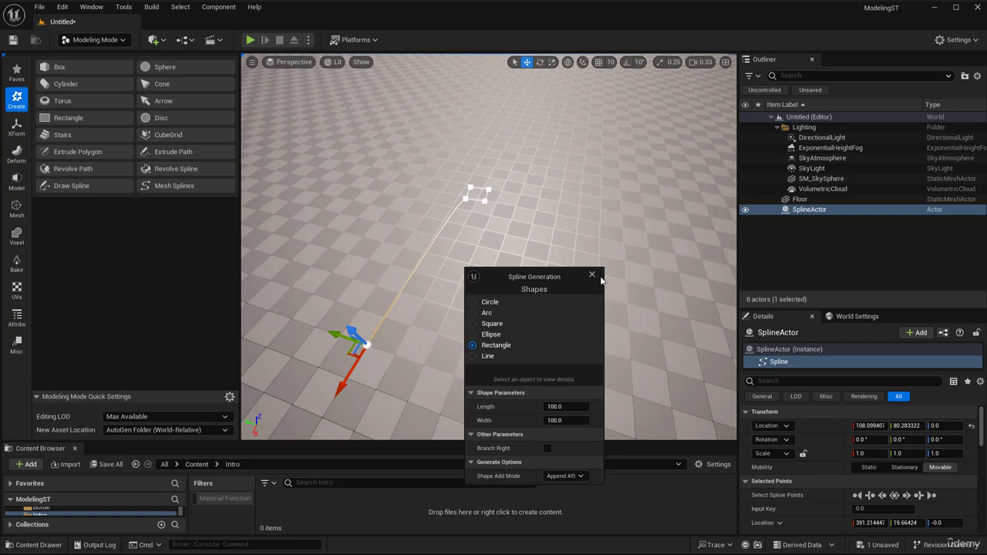
left_click_drag(553, 277, 626, 249)
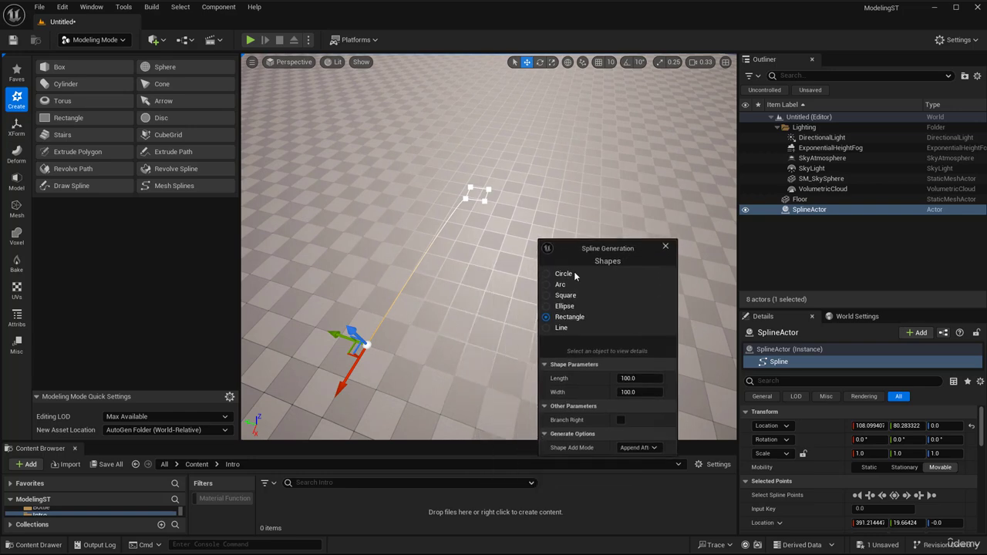
- Delete the spline's start point so only the rectangle remains, and close the Spline Generation window
left_click(458, 159)
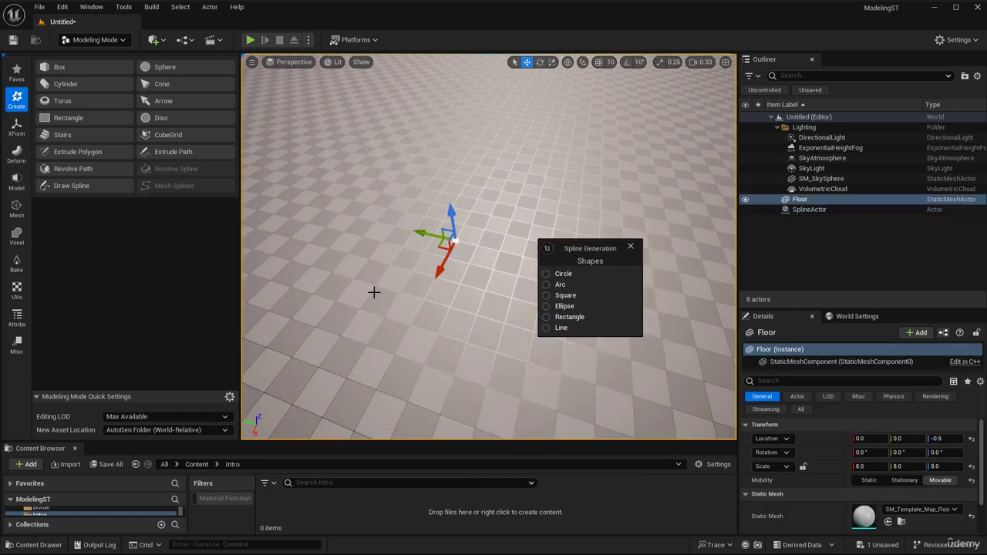
left_click(367, 344)
left_click(367, 344)
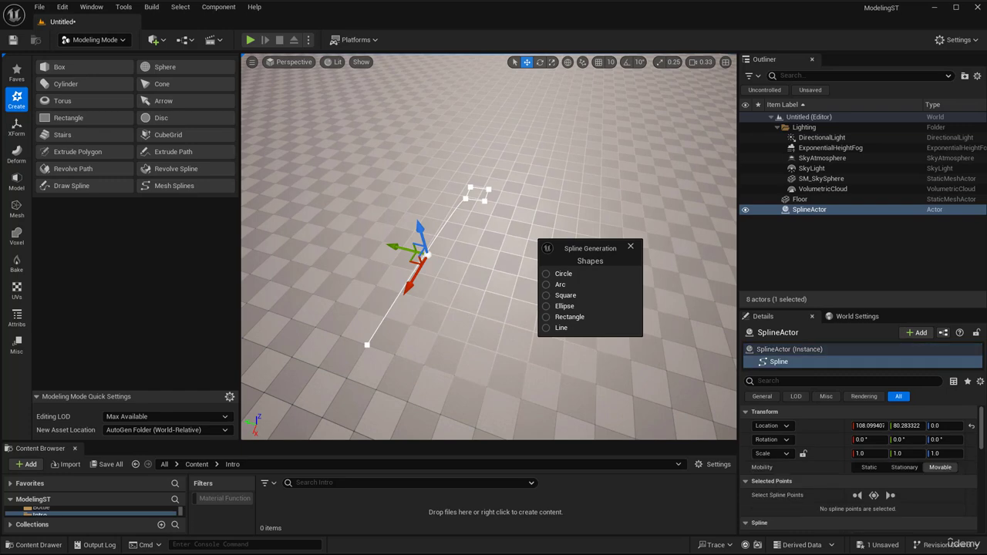
key("Delete")
right_click_drag(397, 318, 401, 347)
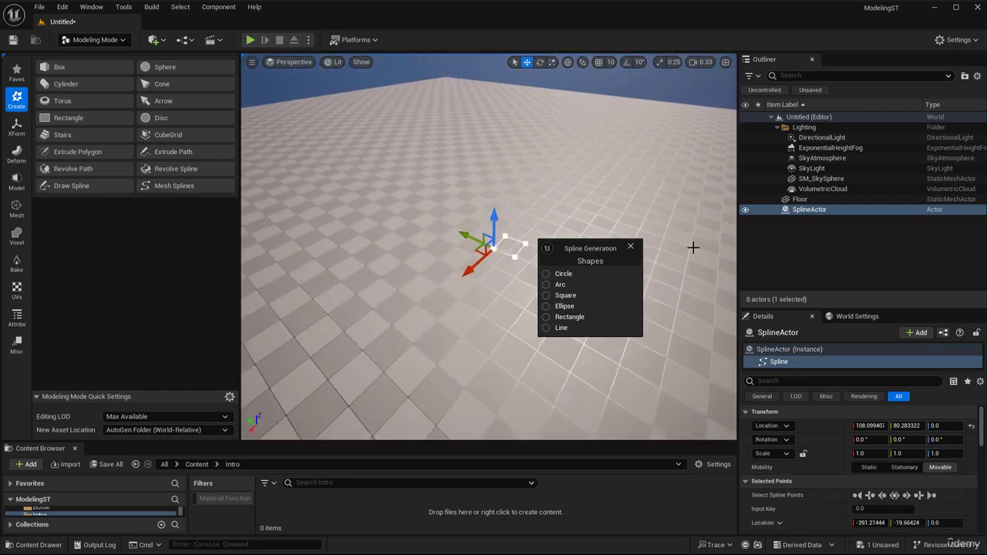
left_click(631, 247)
left_click(624, 88)
- Draw a second curved two-point spline on an empty part of the floor with Draw Spline, and accept it
right_click_drag(547, 209, 470, 221)
left_click(69, 186)
right_click_drag(526, 323, 372, 353)
left_click(357, 363)
left_click_drag(380, 281, 426, 269)
right_click_drag(448, 368, 446, 381)
left_click(493, 422)
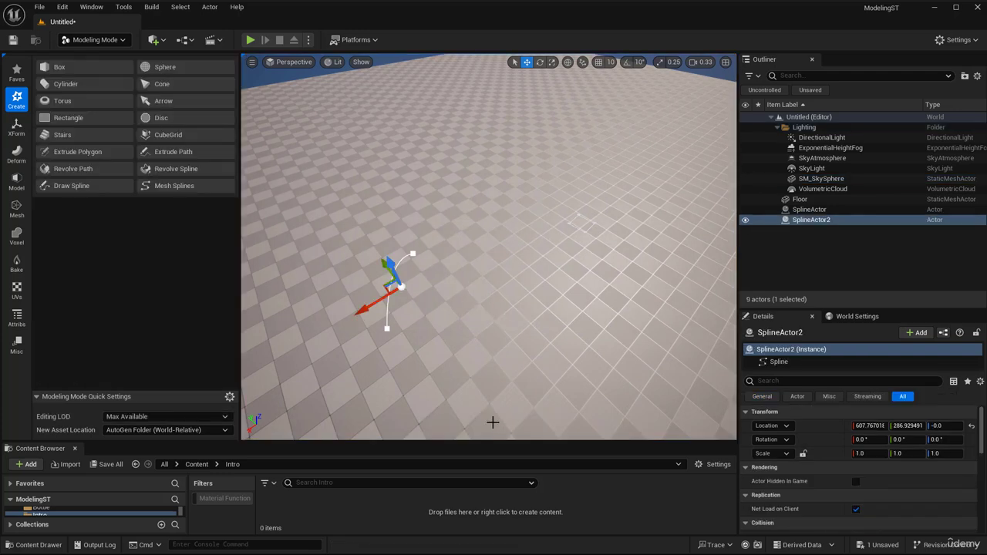
- Append a Circle with 3 points and radius 100 from the second spline's start point using the Spline Generation Panel
left_click(387, 330)
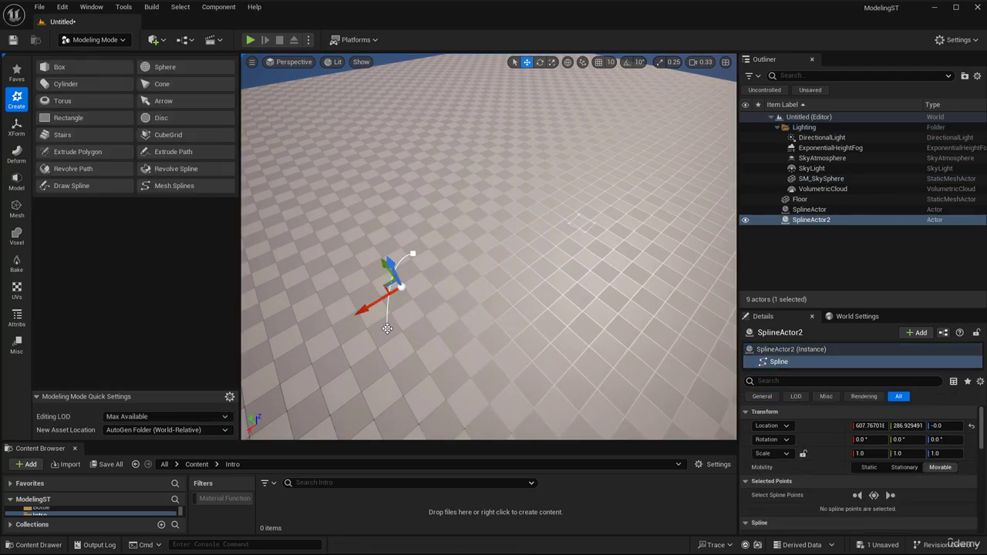
left_click(388, 330)
right_click(388, 330)
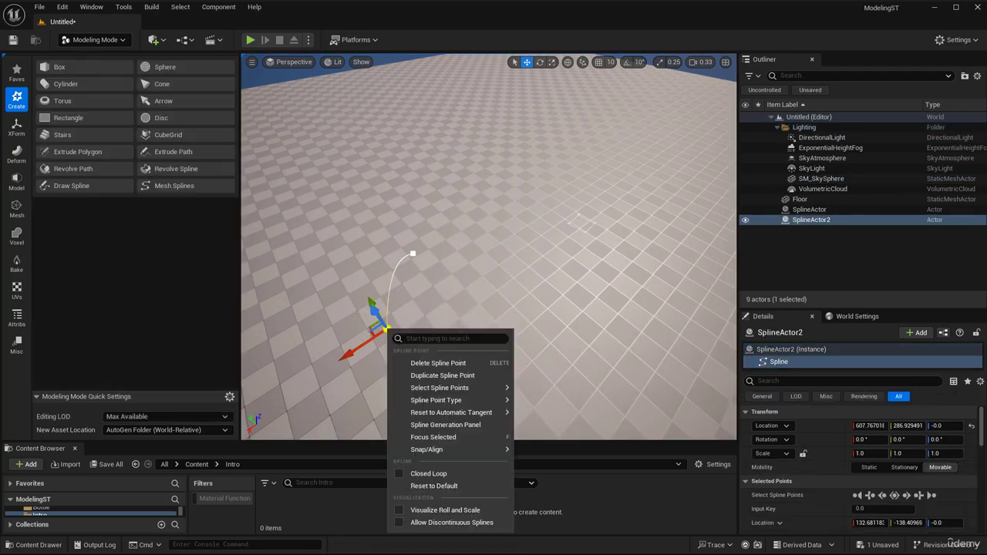
left_click(441, 425)
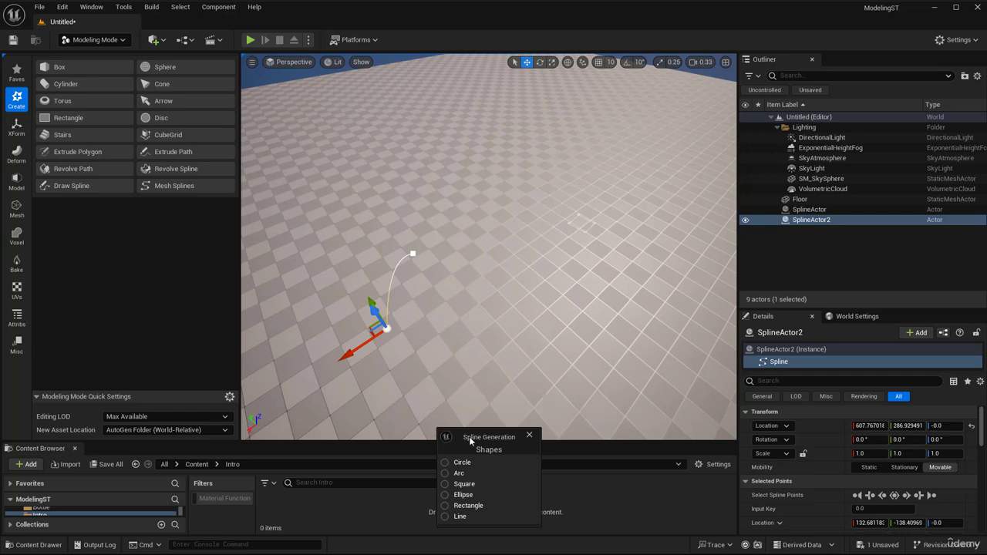
left_click_drag(471, 442, 511, 267)
left_click(499, 290)
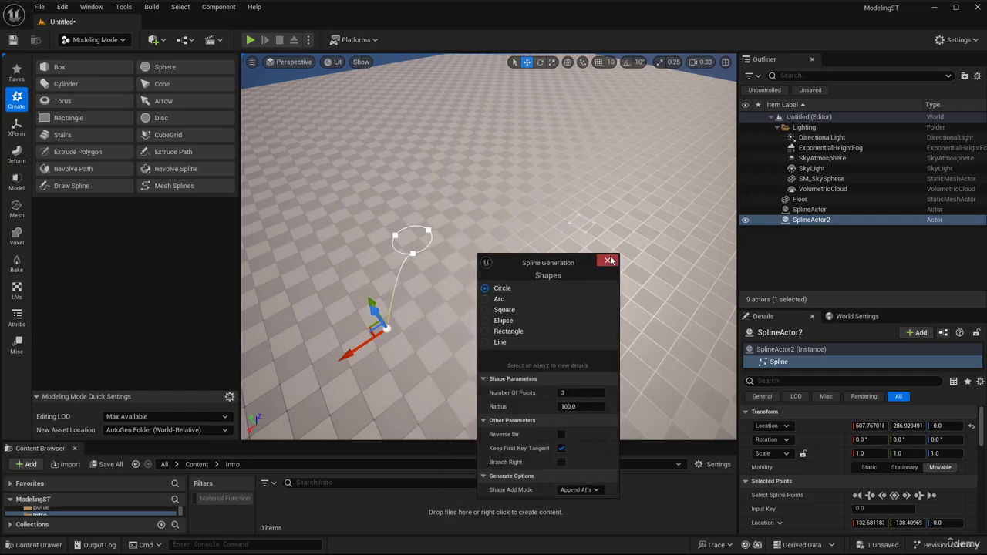
left_click(609, 261)
left_click(570, 261)
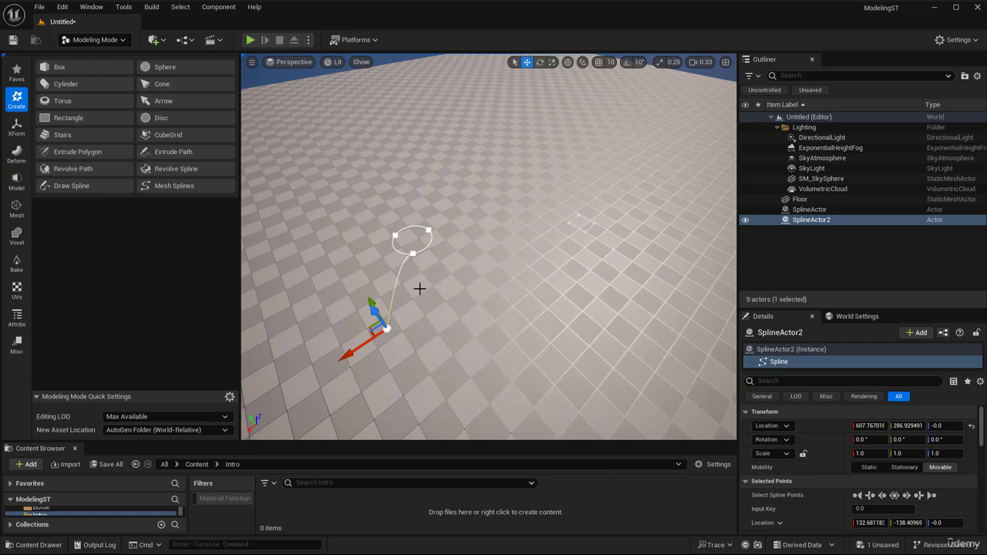
- Delete the second spline's start point so only the circle remains
left_click(413, 253)
left_click(388, 328)
key("Delete")
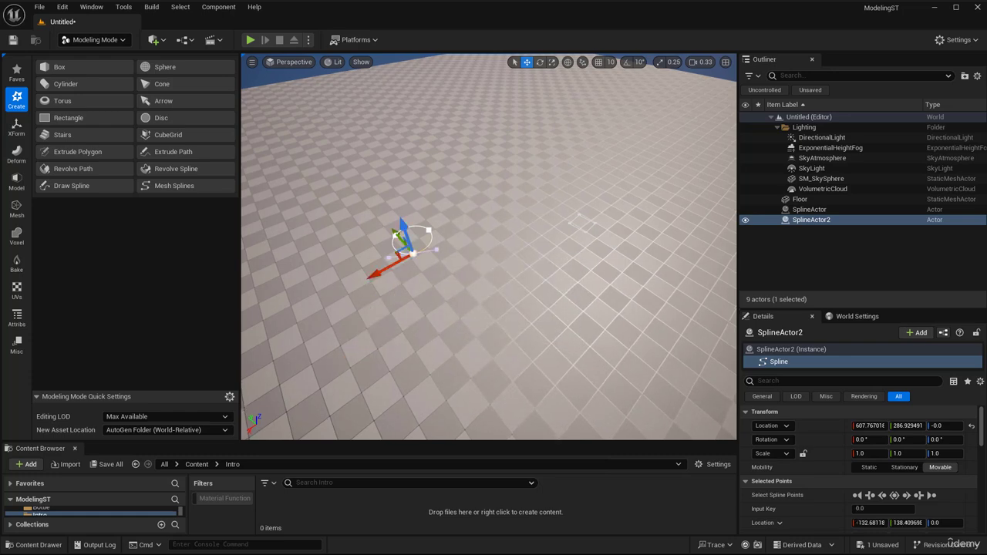
right_click_drag(387, 330, 475, 312)
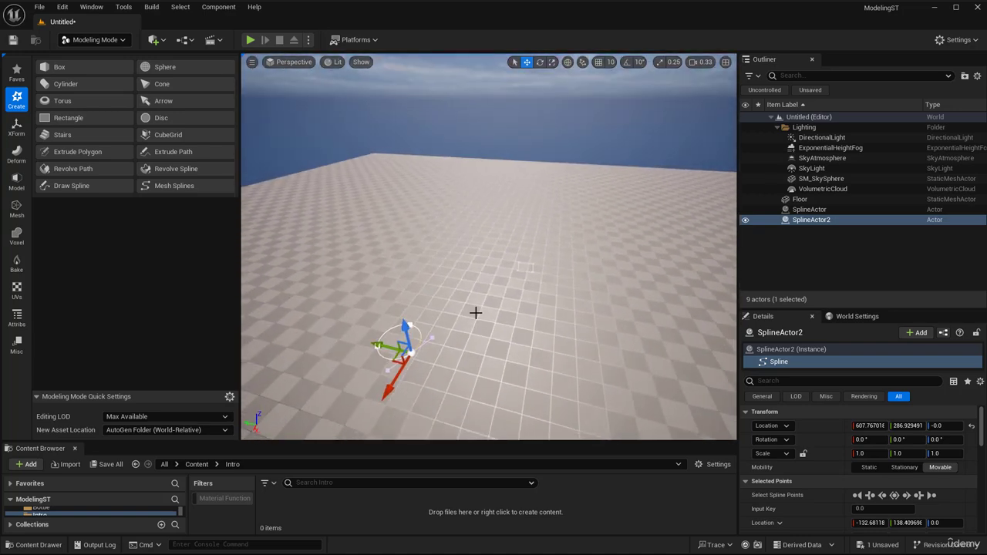